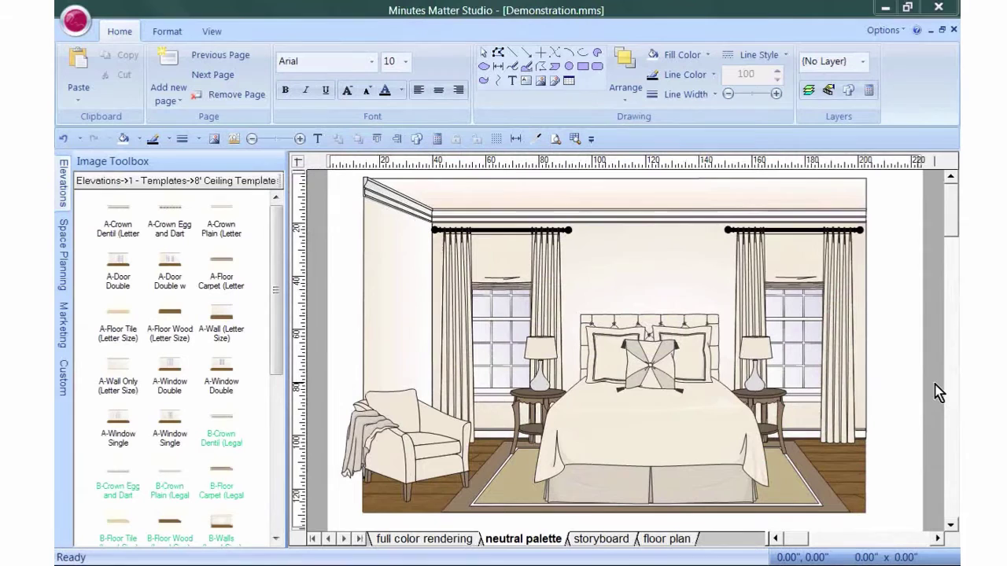
- Switch to the full color rendering page of the demonstration design
{"action": "left_click", "coordinate": [442, 541]}
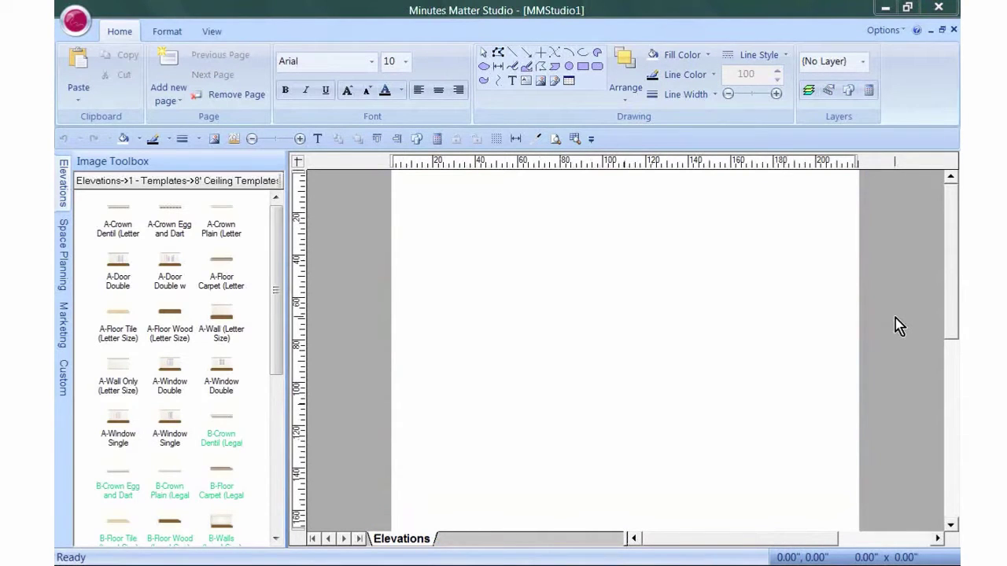
- Place the A-Wall (Letter Size) wall from the 9' Ceiling Templates on the page
{"action": "left_click", "coordinate": [62, 194]}
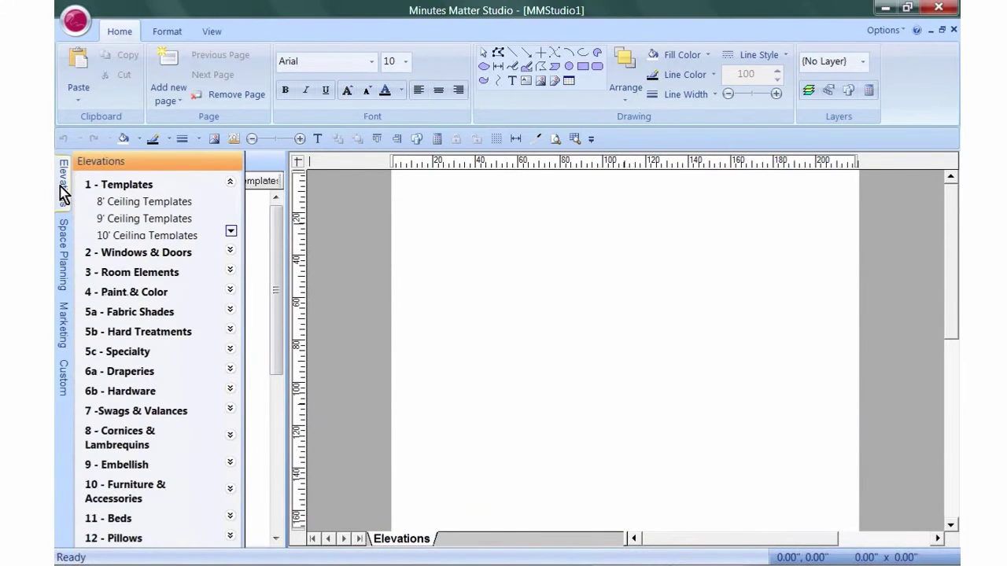
{"action": "left_click", "coordinate": [134, 222]}
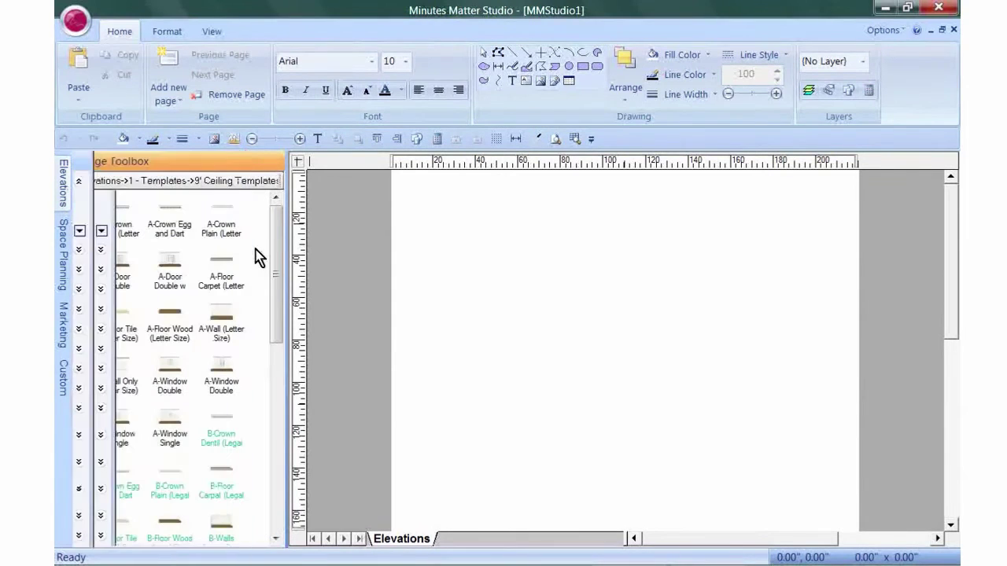
{"action": "left_click_drag", "start_coordinate": [223, 315], "coordinate": [461, 241]}
- Add a DH 39x76 window with casing and grilles on the wall's left side
{"action": "mouse_move", "coordinate": [63, 176]}
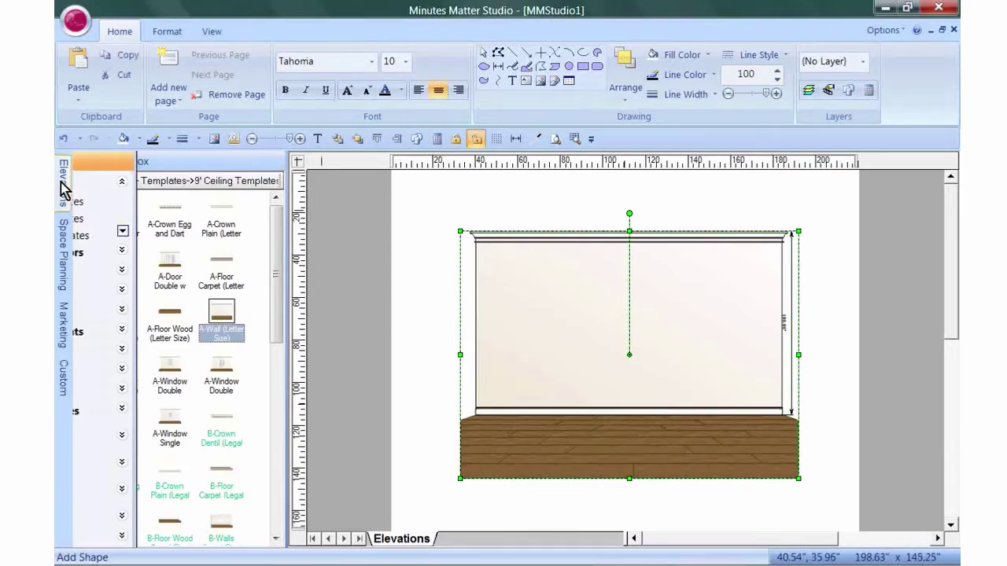
{"action": "left_click", "coordinate": [110, 253]}
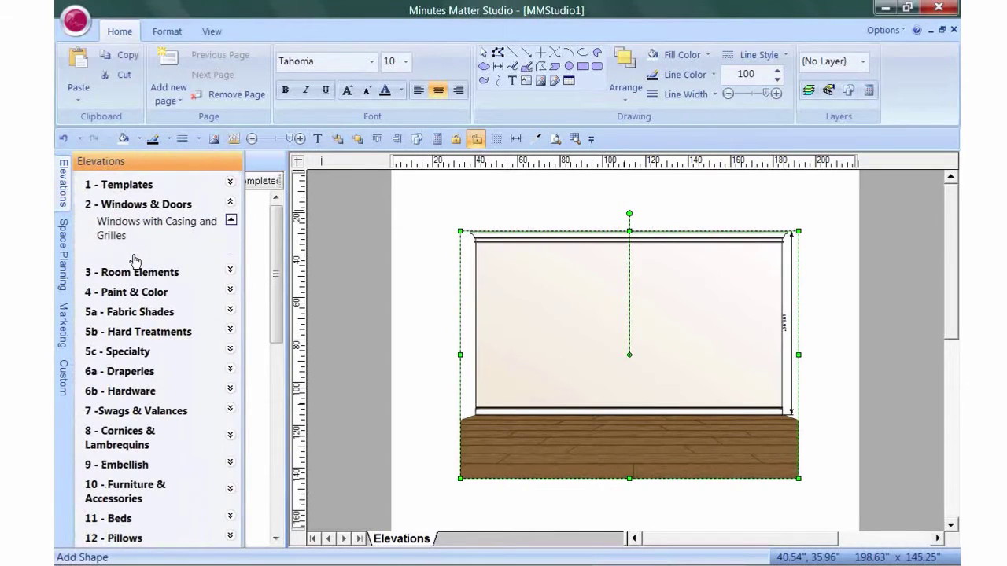
{"action": "left_click", "coordinate": [189, 239]}
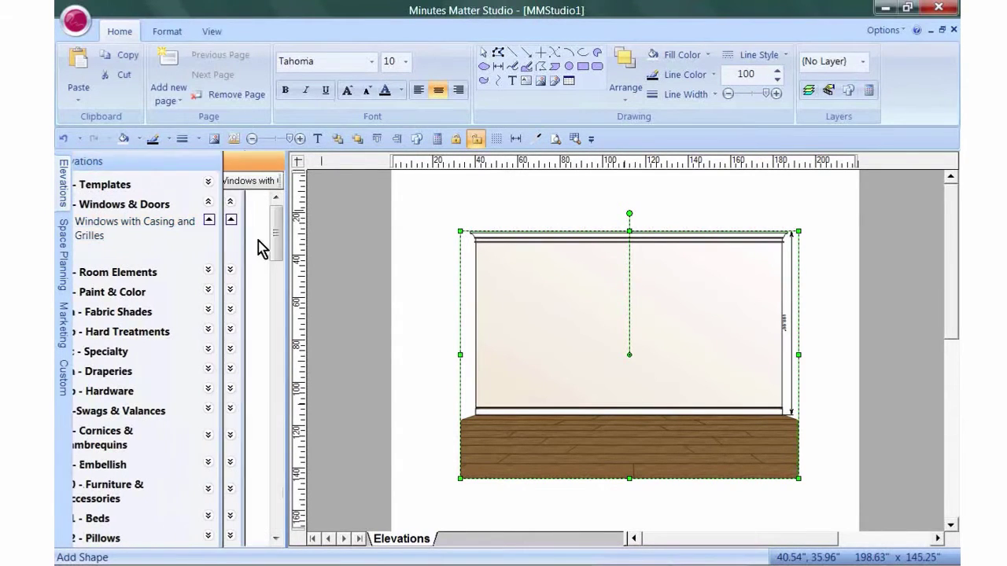
{"action": "left_click_drag", "start_coordinate": [277, 242], "coordinate": [286, 341]}
{"action": "left_click_drag", "start_coordinate": [233, 367], "coordinate": [501, 254]}
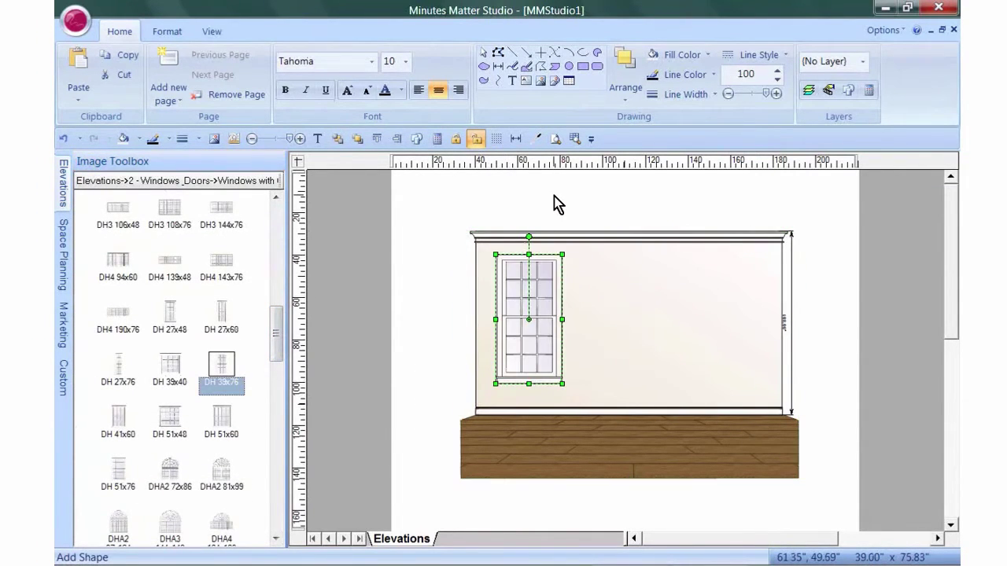
{"action": "left_click", "coordinate": [555, 204]}
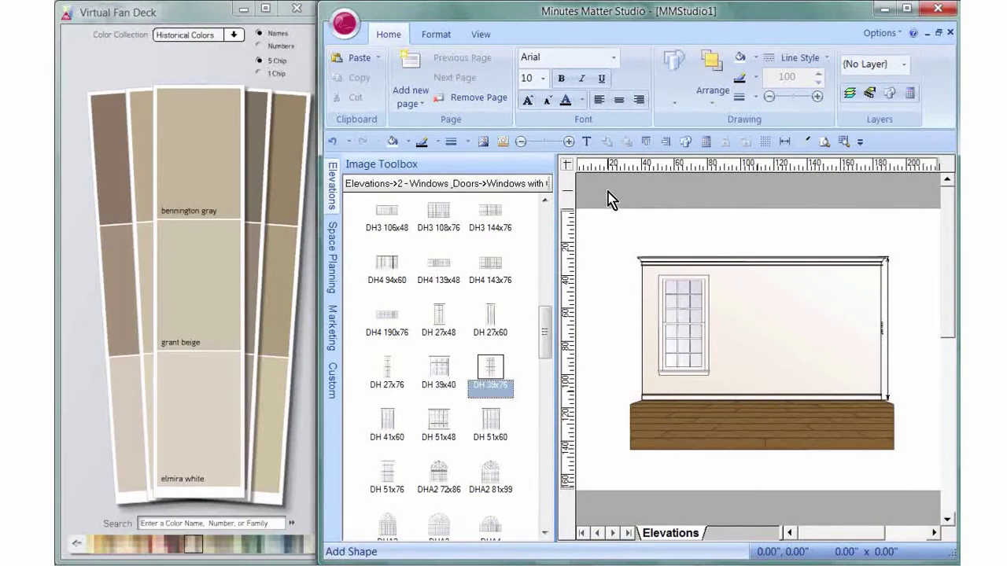
- Fill the wall with beige RGB 195,182,155, sampled from the Virtual Fan Deck chip
{"action": "left_click", "coordinate": [771, 302]}
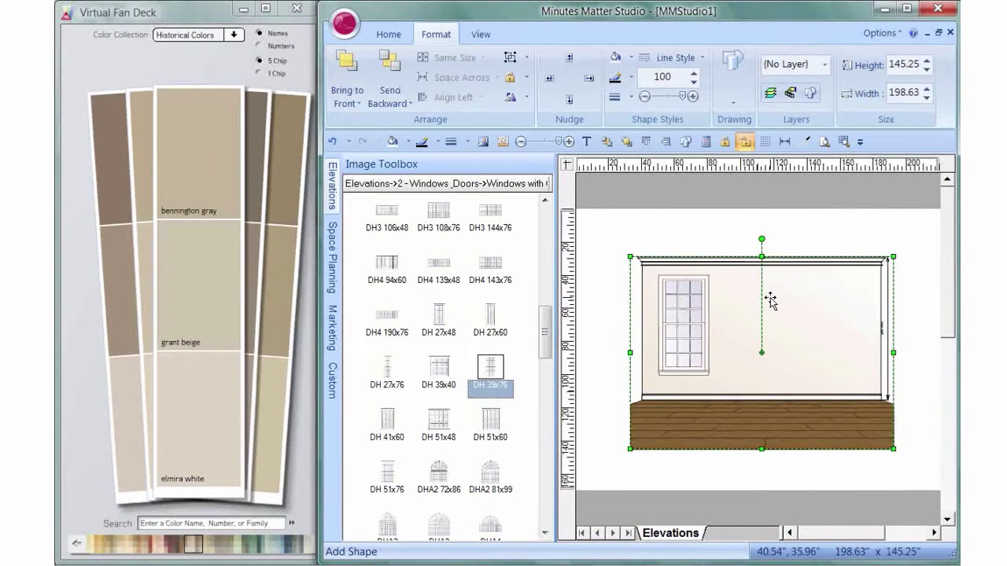
{"action": "left_click", "coordinate": [805, 142]}
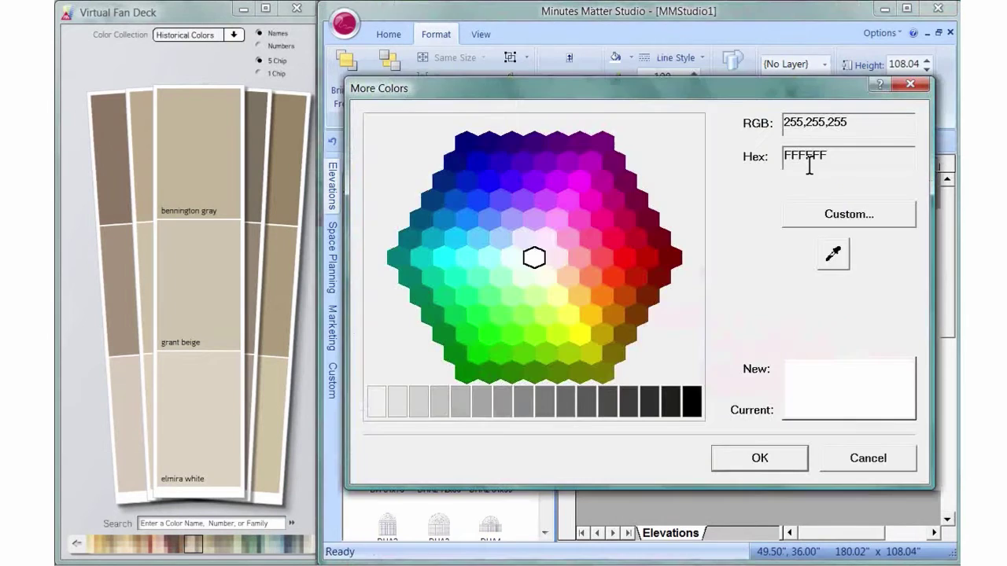
{"action": "left_click", "coordinate": [833, 253]}
{"action": "left_click", "coordinate": [216, 155]}
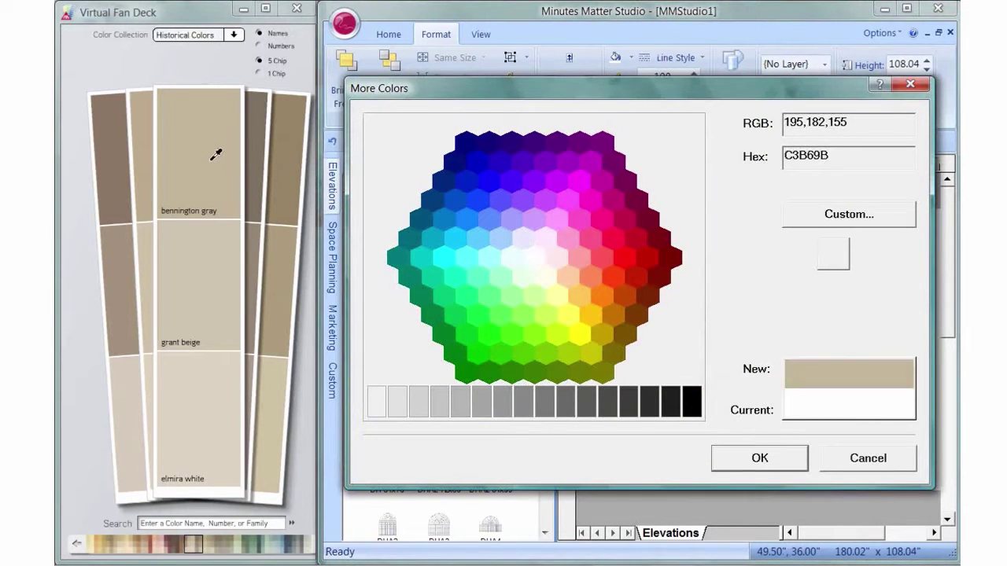
{"action": "left_click", "coordinate": [748, 458]}
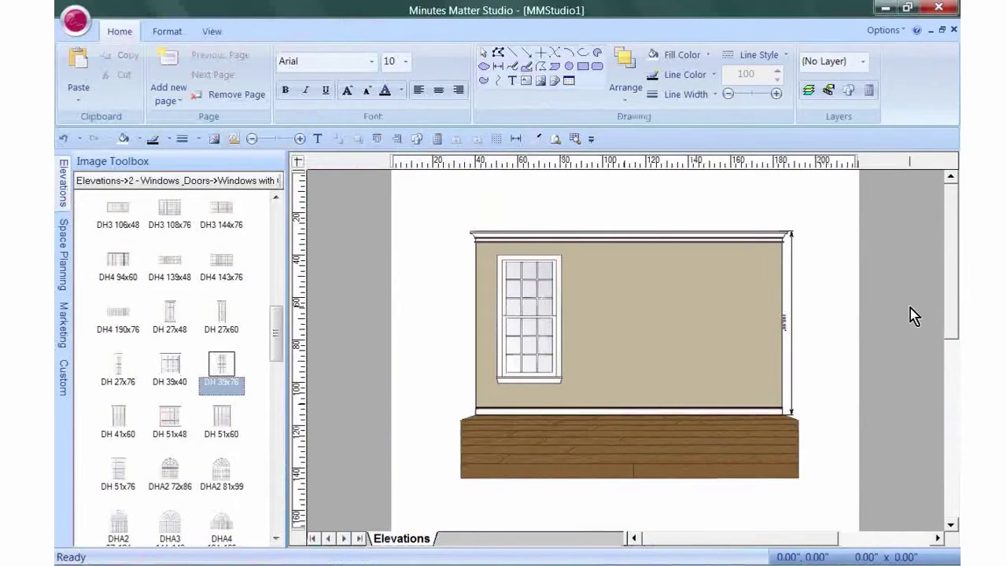
- Hang a Plain Roman (Vol 8) shade at the top of the window
{"action": "mouse_move", "coordinate": [59, 179]}
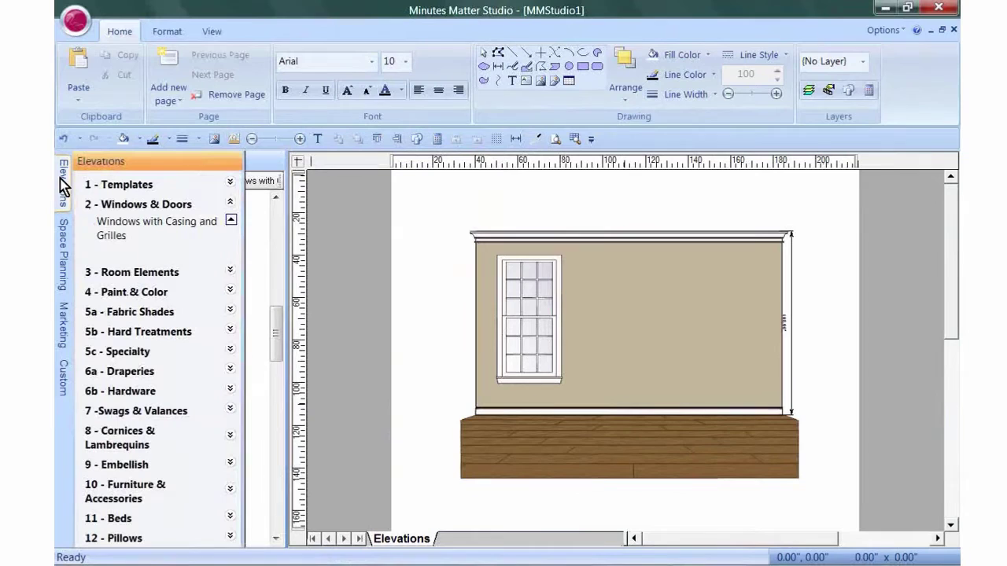
{"action": "left_click", "coordinate": [137, 313]}
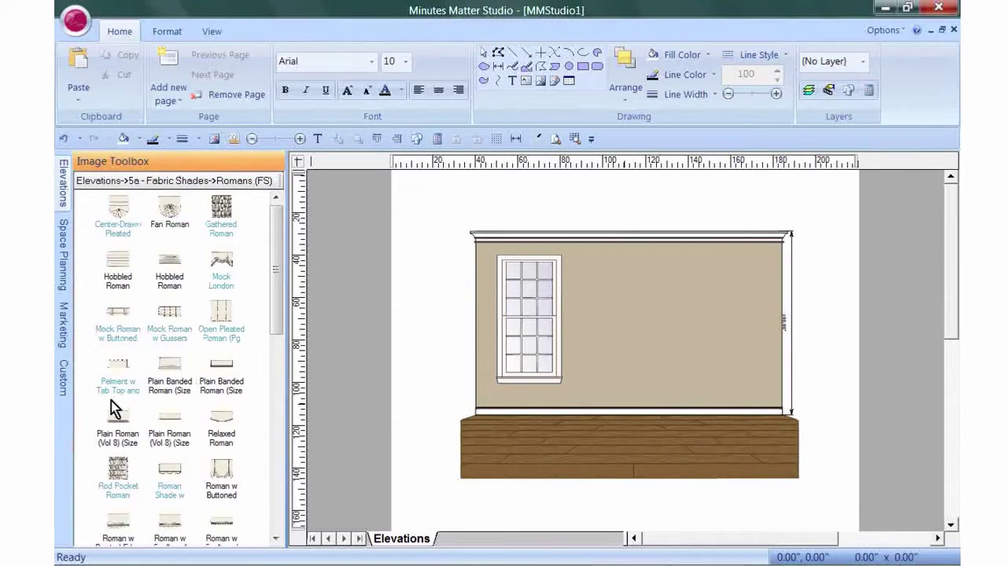
{"action": "left_click_drag", "start_coordinate": [114, 413], "coordinate": [497, 247]}
{"action": "left_click_drag", "start_coordinate": [527, 284], "coordinate": [527, 290]}
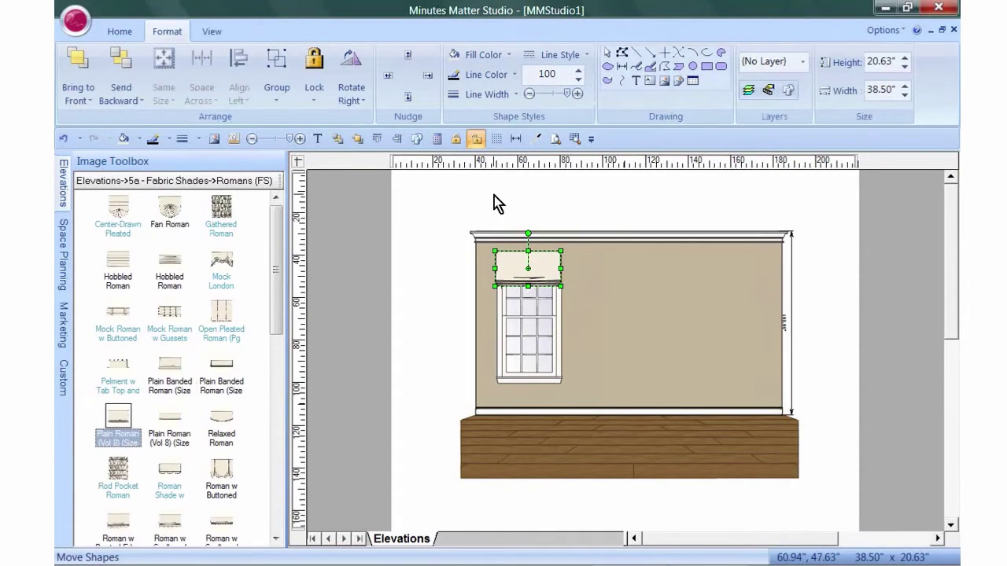
- Add Euro Pleat (Plain) drapery panels around the window, lengthened to the floor
{"action": "left_click", "coordinate": [65, 191]}
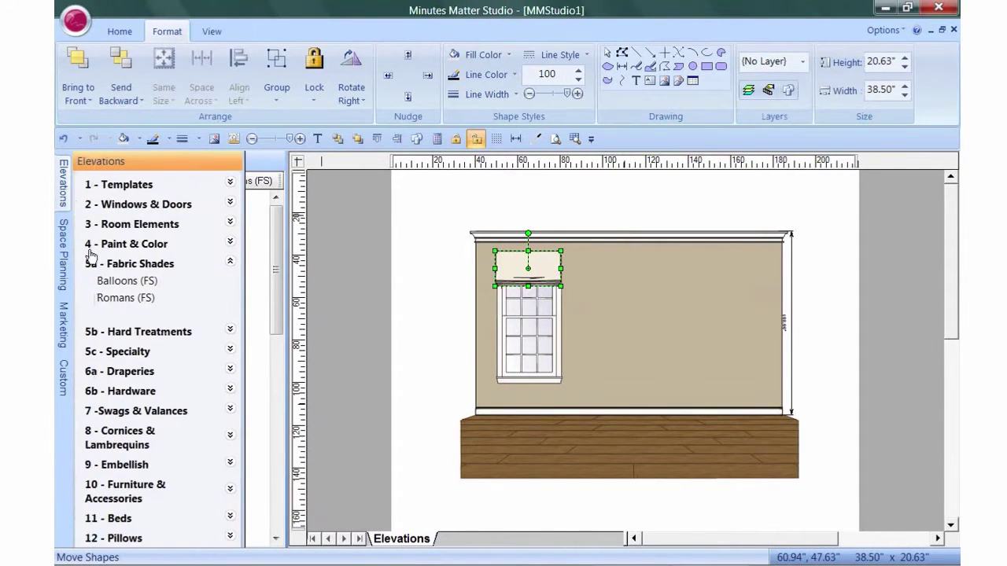
{"action": "left_click", "coordinate": [139, 373]}
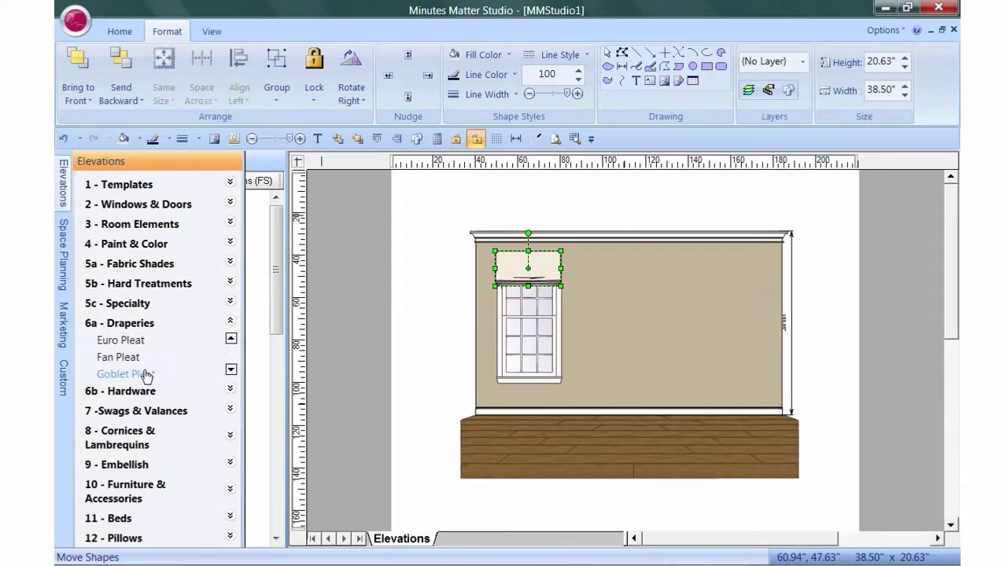
{"action": "left_click", "coordinate": [132, 344]}
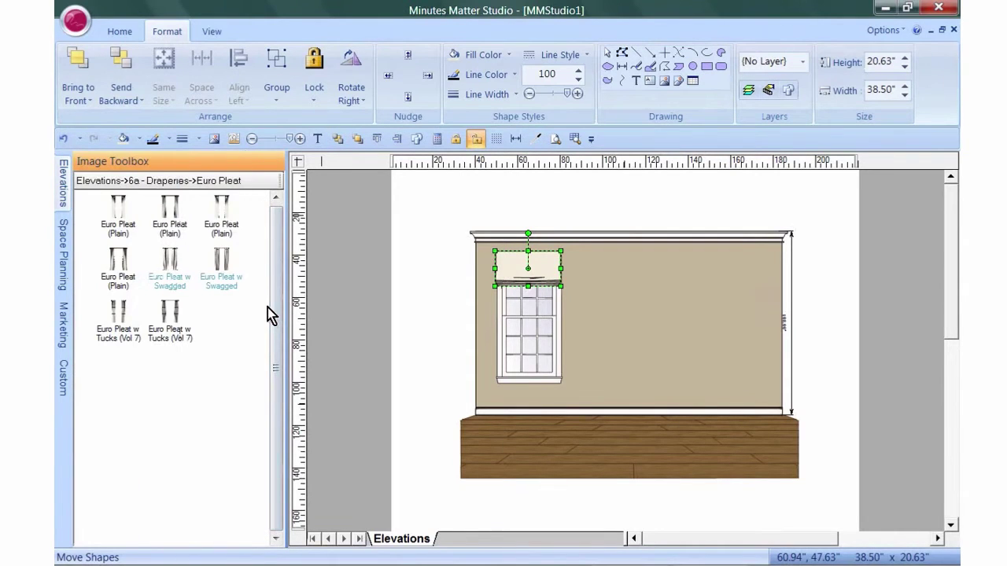
{"action": "left_click_drag", "start_coordinate": [222, 209], "coordinate": [474, 246]}
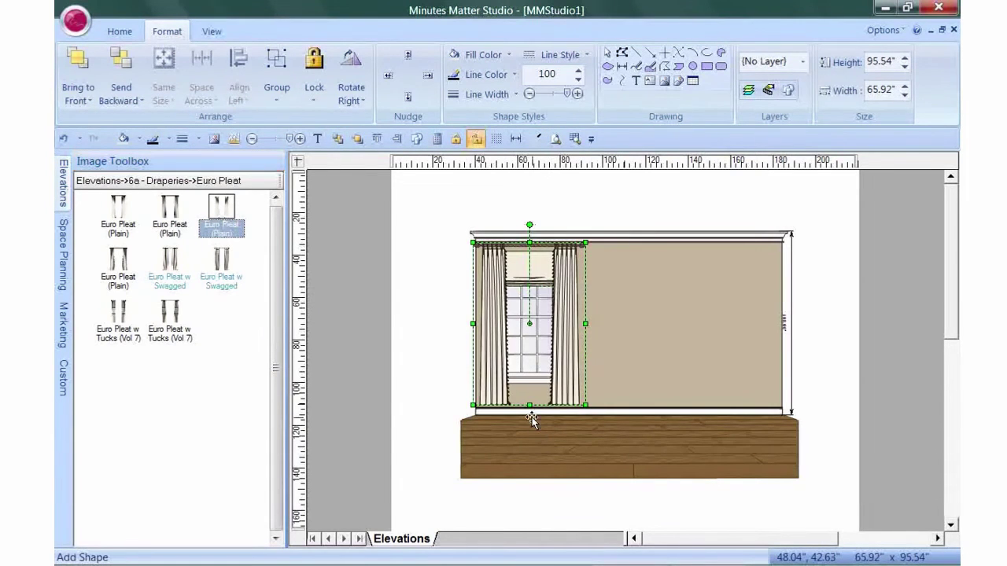
{"action": "left_click_drag", "start_coordinate": [530, 410], "coordinate": [528, 421]}
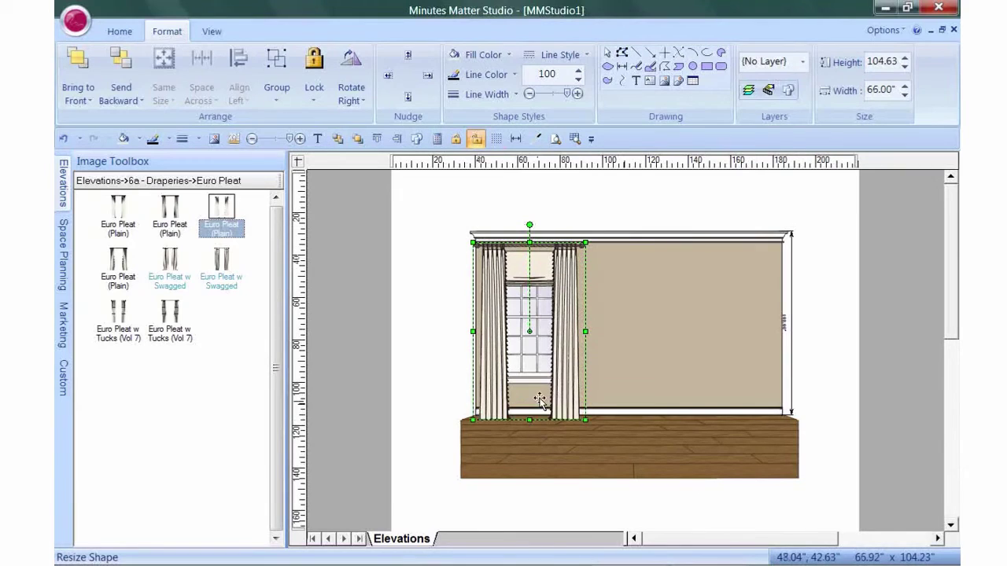
- Fill the Euro Pleat drapes with the GH Serico gold silk fabric image
{"action": "right_click", "coordinate": [565, 303]}
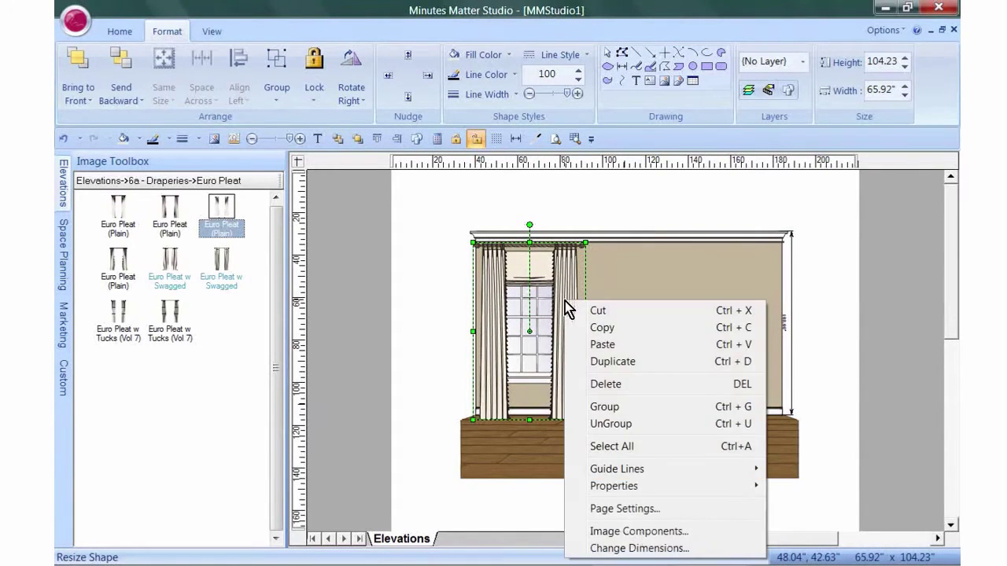
{"action": "mouse_move", "coordinate": [617, 487]}
{"action": "left_click", "coordinate": [796, 522]}
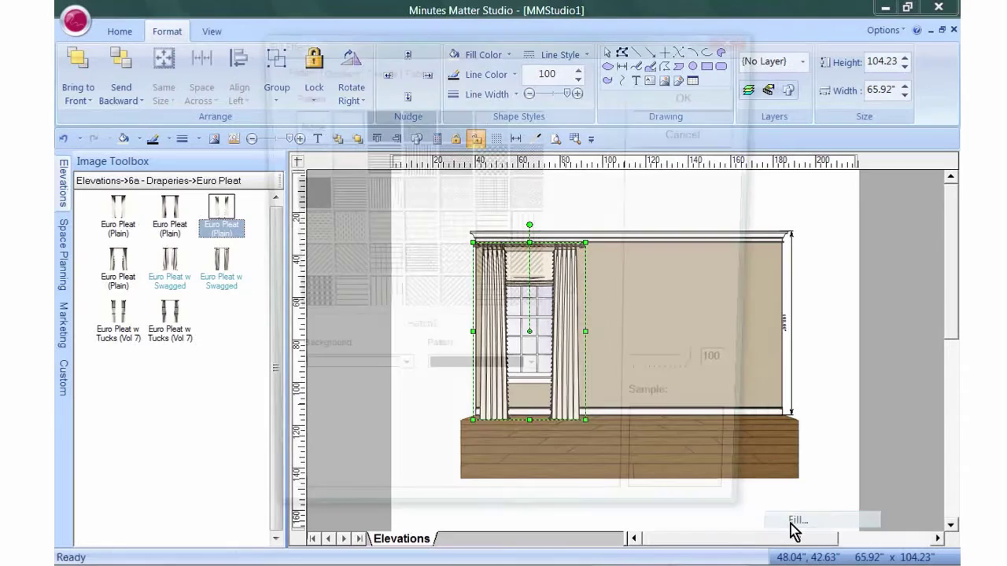
{"action": "left_click", "coordinate": [313, 129]}
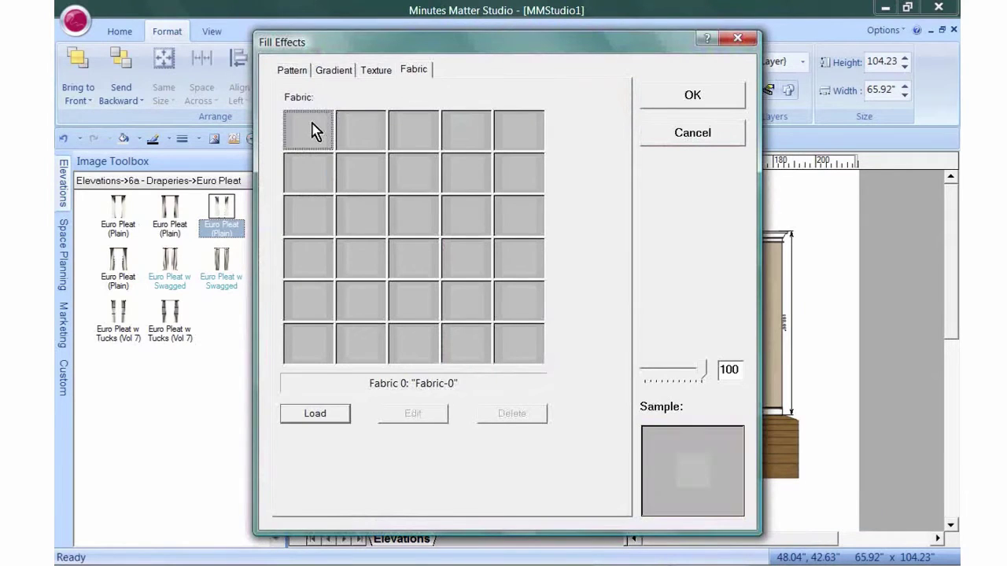
{"action": "left_click", "coordinate": [330, 414]}
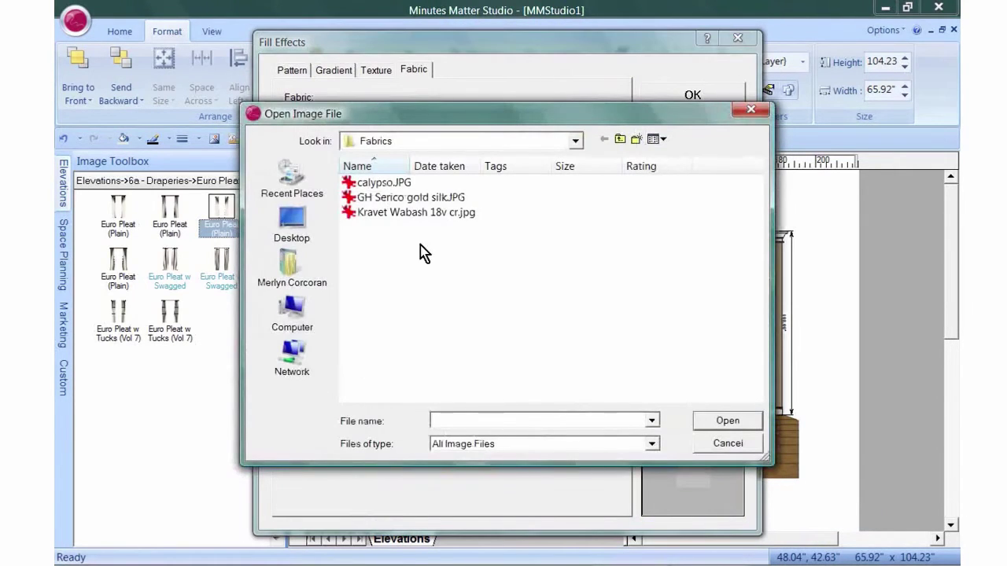
{"action": "left_click", "coordinate": [425, 199]}
{"action": "left_click", "coordinate": [728, 424]}
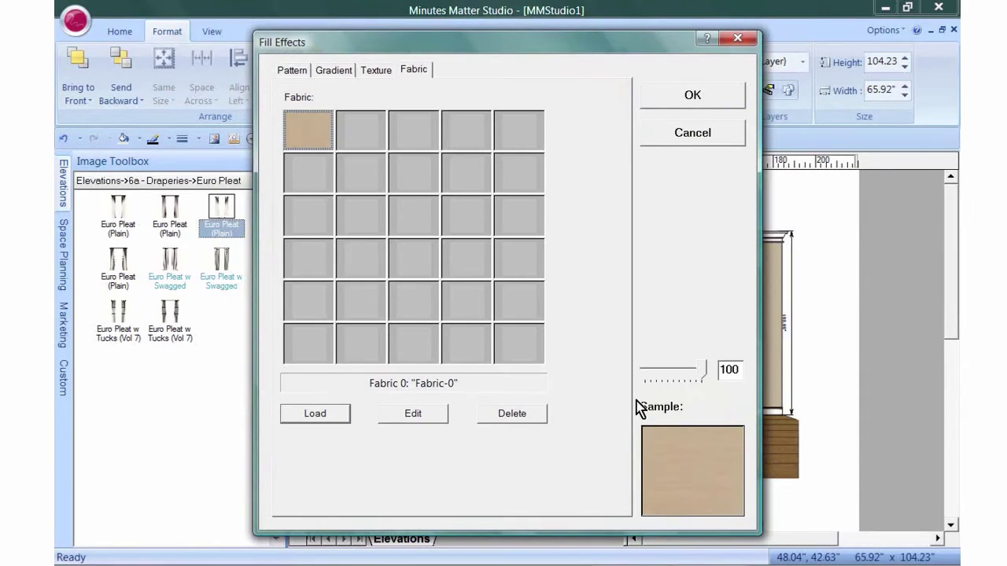
{"action": "left_click", "coordinate": [693, 96]}
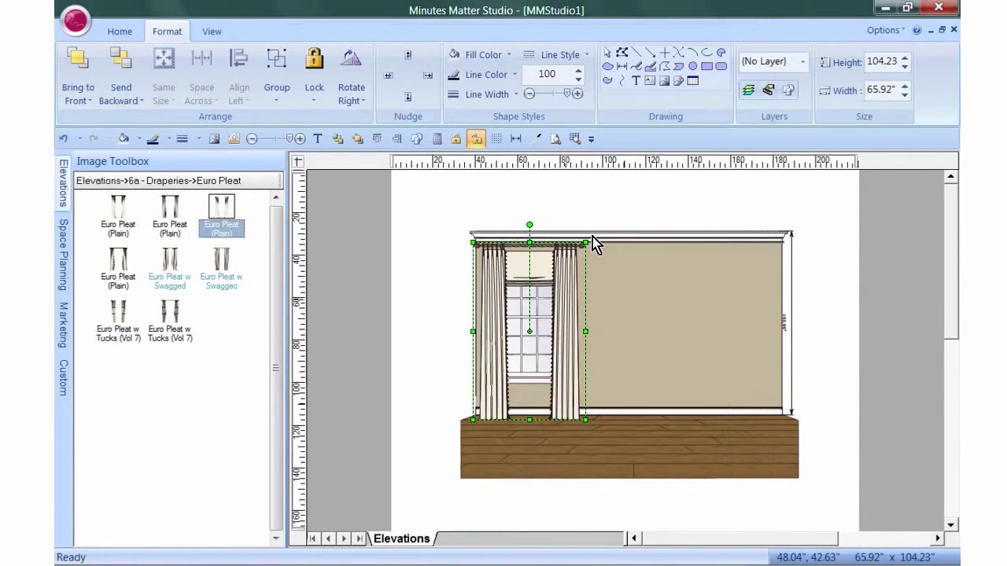
- Load the calypso.JPG fabric into an empty slot of the shade's fill settings
{"action": "left_click", "coordinate": [522, 276]}
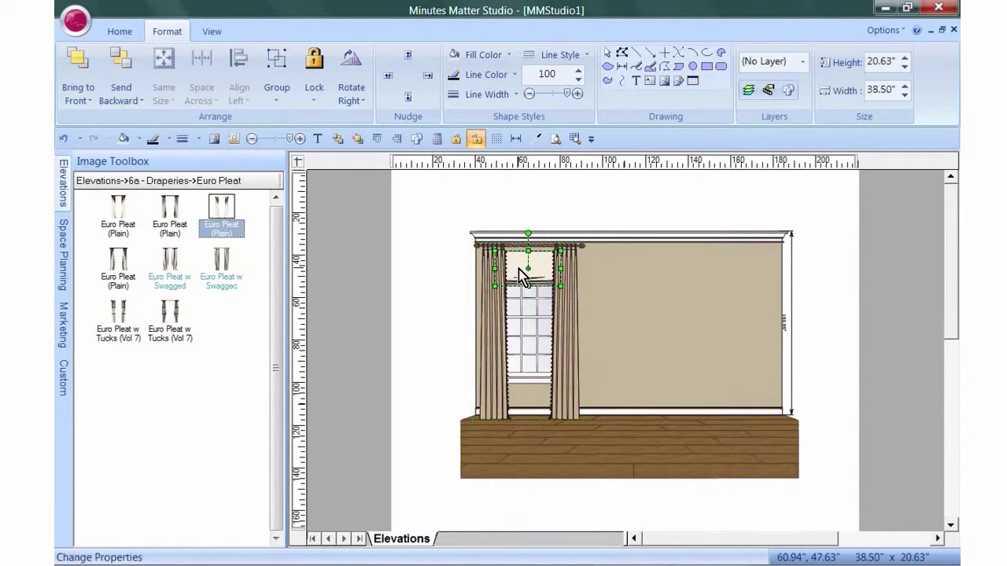
{"action": "right_click", "coordinate": [520, 269]}
{"action": "mouse_move", "coordinate": [591, 458]}
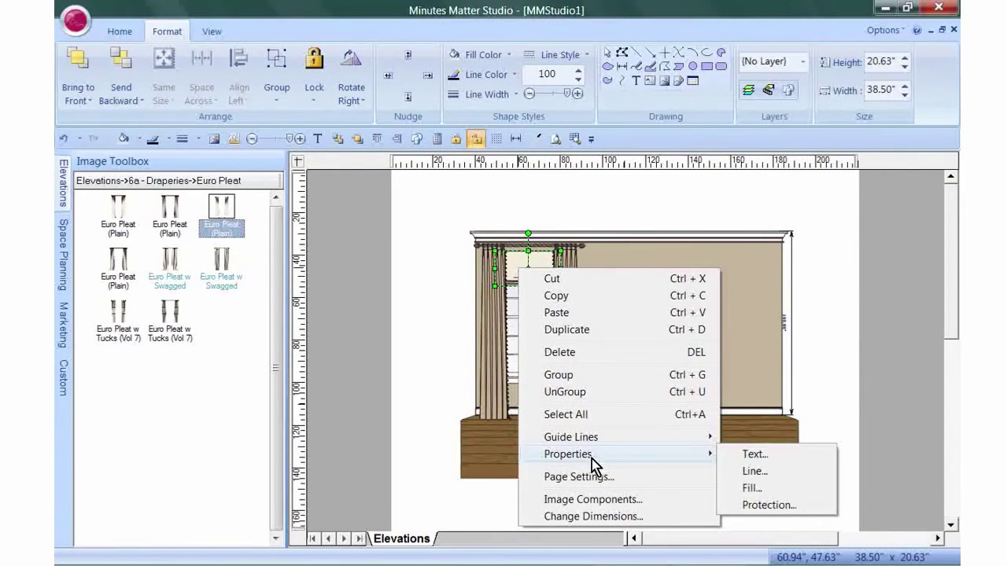
{"action": "left_click", "coordinate": [746, 489]}
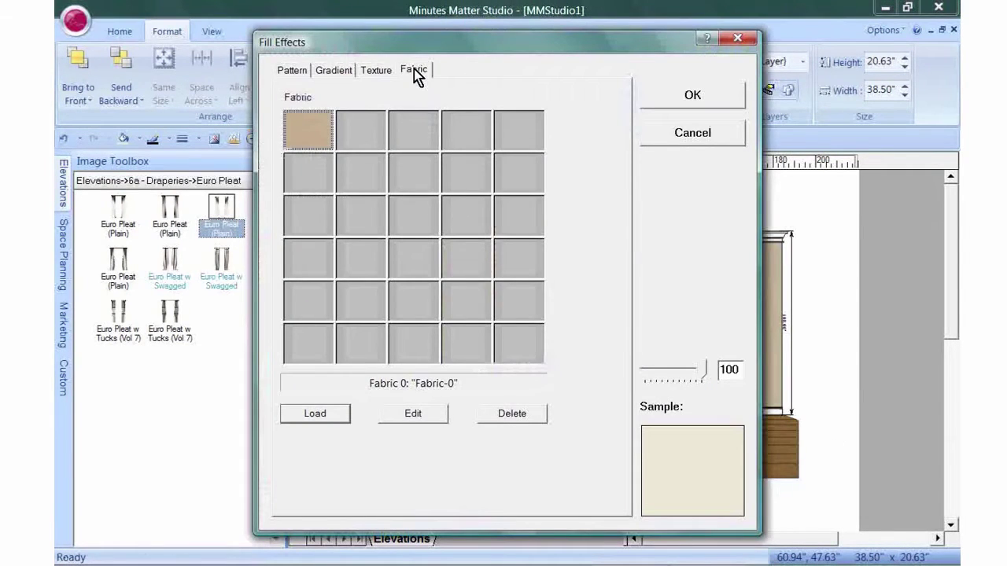
{"action": "left_click", "coordinate": [367, 130]}
{"action": "left_click", "coordinate": [324, 414]}
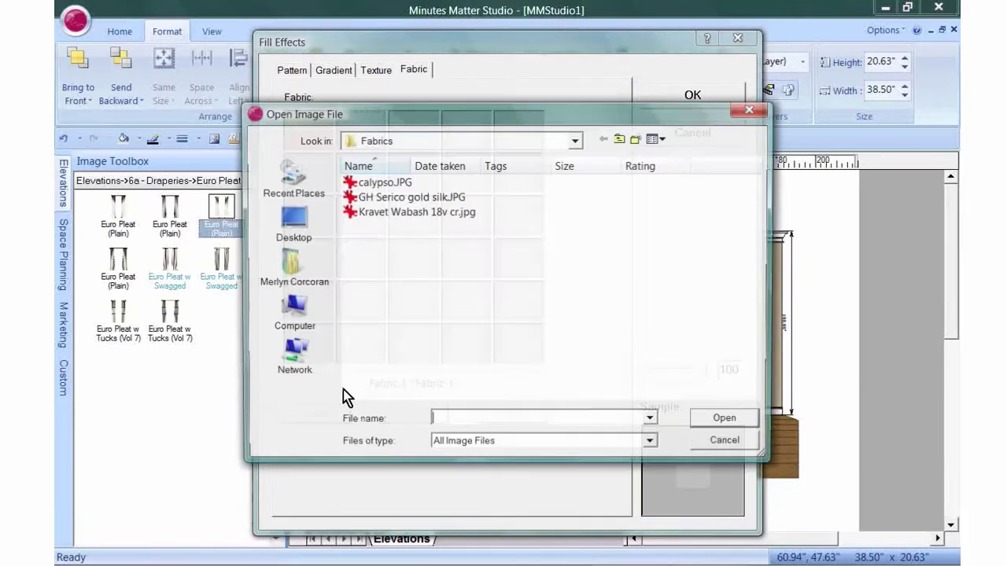
{"action": "left_click", "coordinate": [399, 183]}
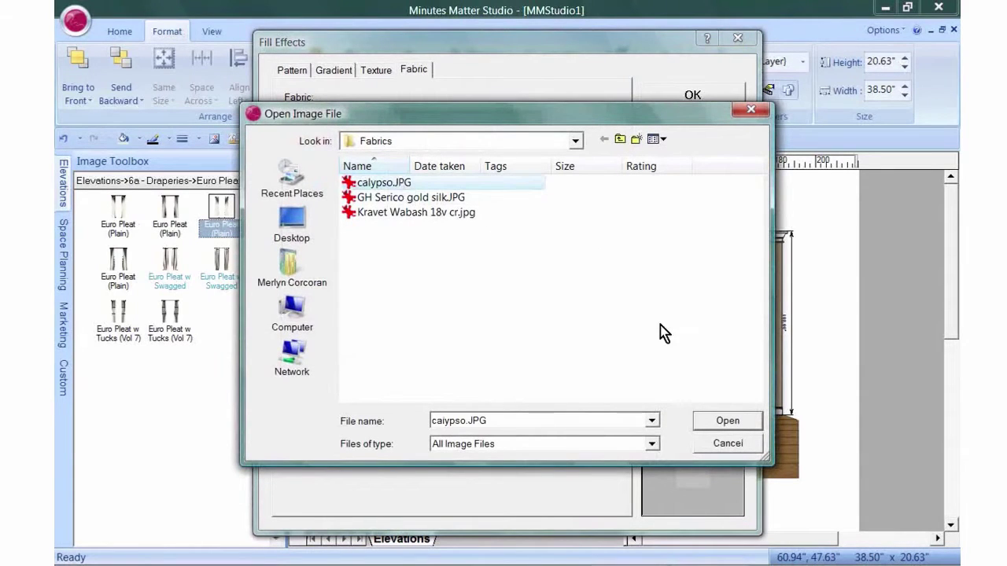
{"action": "left_click", "coordinate": [719, 420]}
- Scale the calypso fabric to 8" high without keeping aspect ratio and apply it to the shade
{"action": "left_click", "coordinate": [409, 413]}
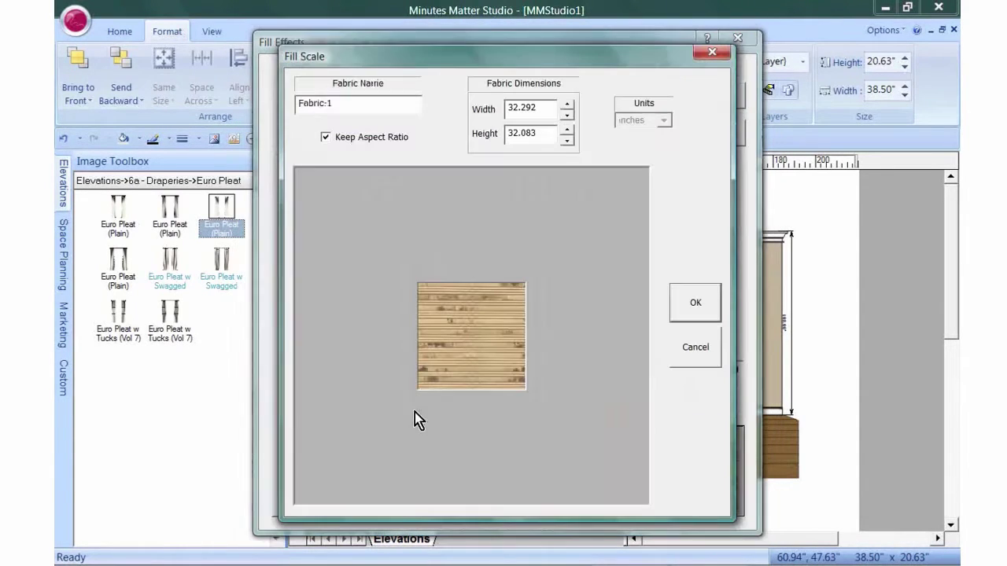
{"action": "left_click", "coordinate": [325, 137]}
{"action": "left_click_drag", "start_coordinate": [542, 134], "coordinate": [483, 141]}
{"action": "type", "text": "8"}
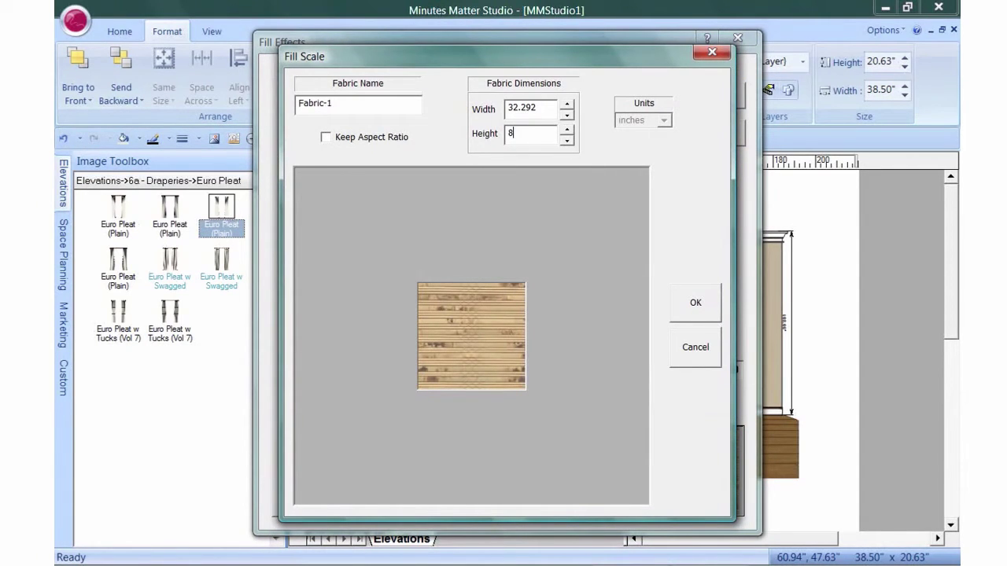
{"action": "left_click", "coordinate": [697, 308]}
{"action": "left_click", "coordinate": [705, 104]}
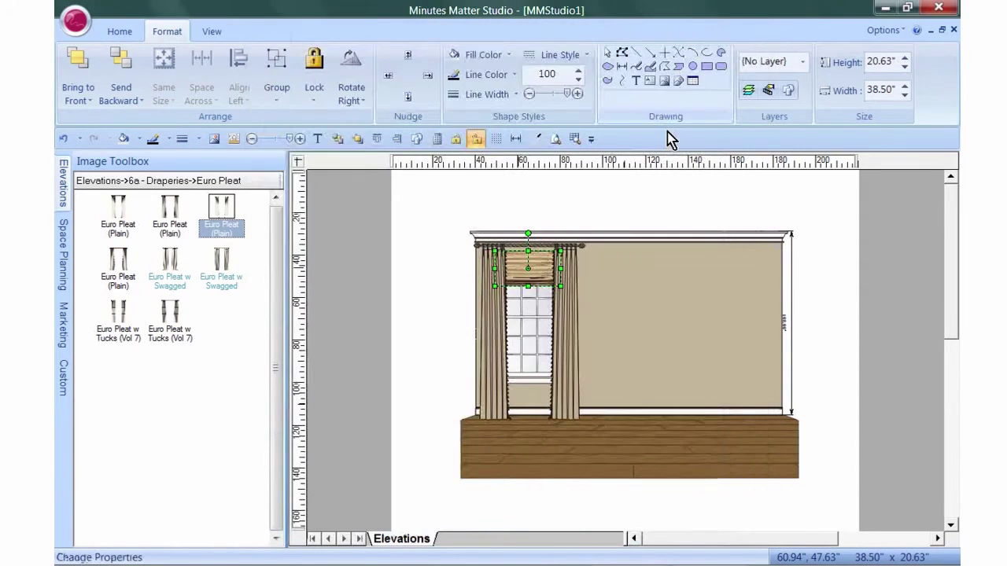
- Deselect the shade and show the Add new page options
{"action": "left_click", "coordinate": [552, 187]}
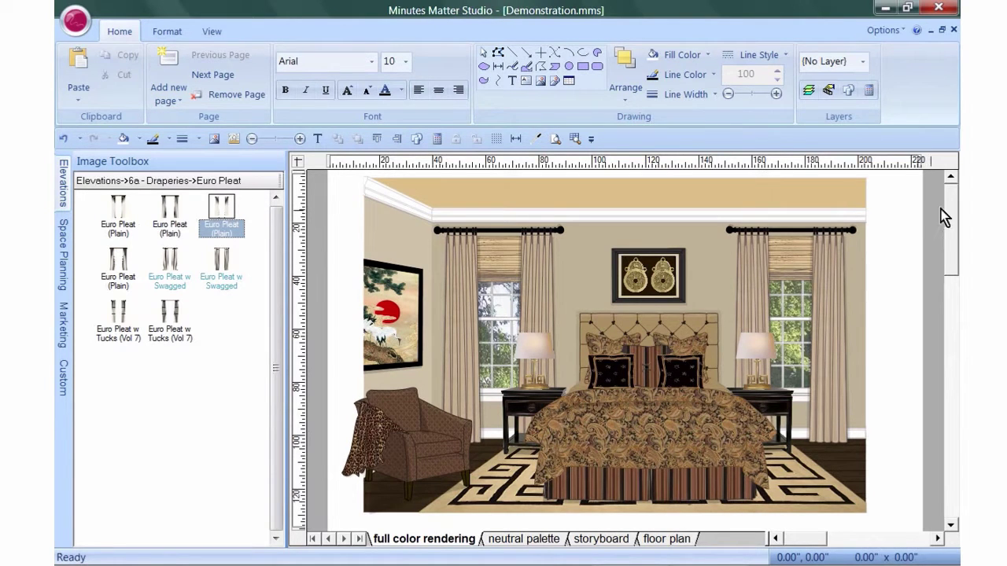
{"action": "left_click", "coordinate": [180, 104]}
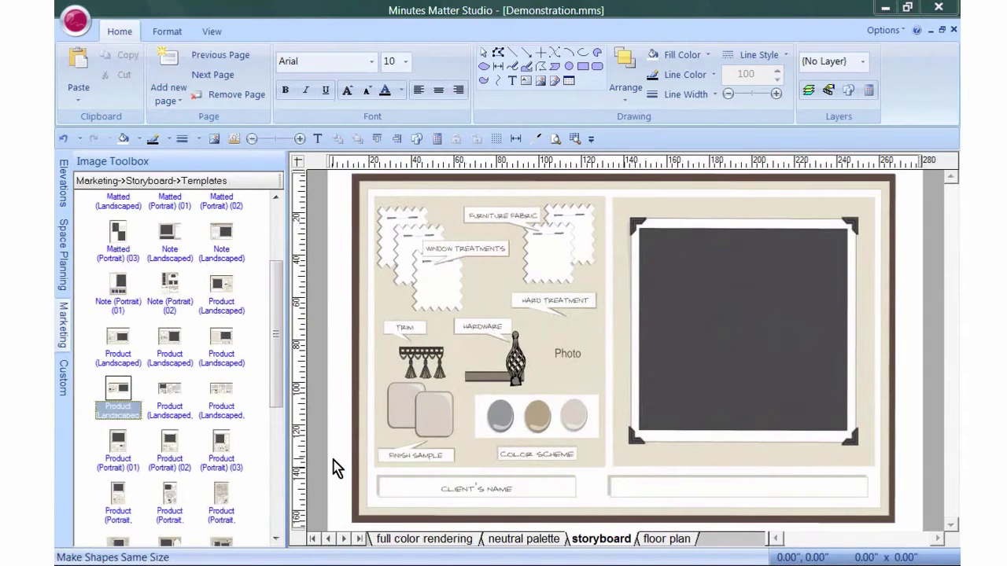
- Bring up the Space Planning Footprint Layout architectural element shapes in the Image Toolbox
{"action": "mouse_move", "coordinate": [118, 408]}
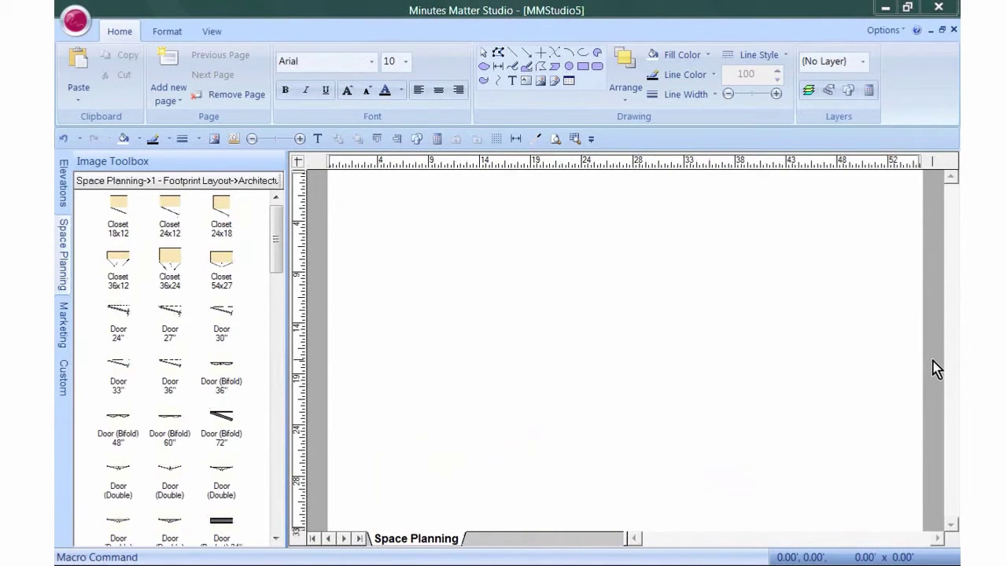
- Draw the room rectangle and size it 17' wide by 14' high
{"action": "left_click", "coordinate": [585, 70]}
{"action": "left_click_drag", "start_coordinate": [474, 259], "coordinate": [679, 411]}
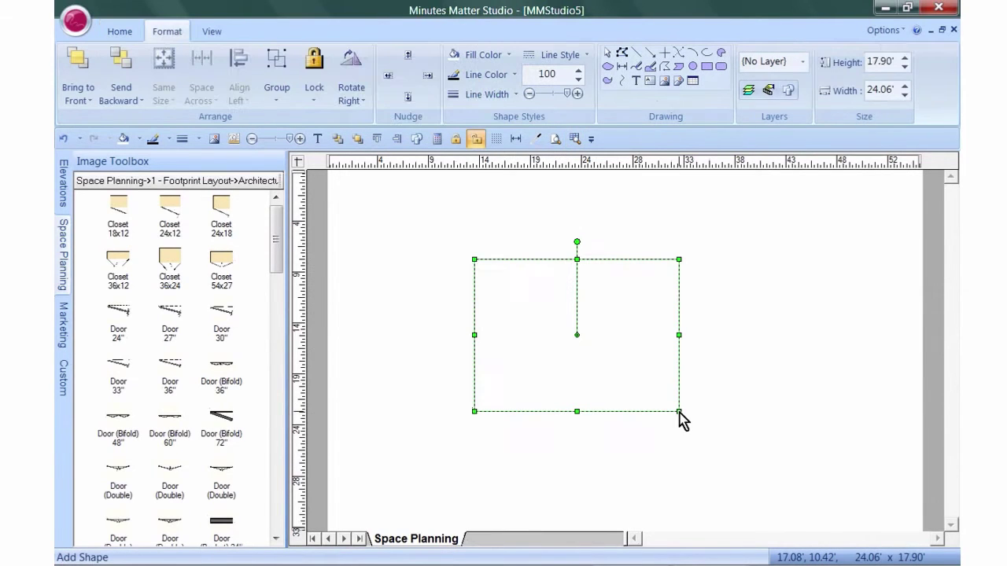
{"action": "left_click", "coordinate": [896, 61]}
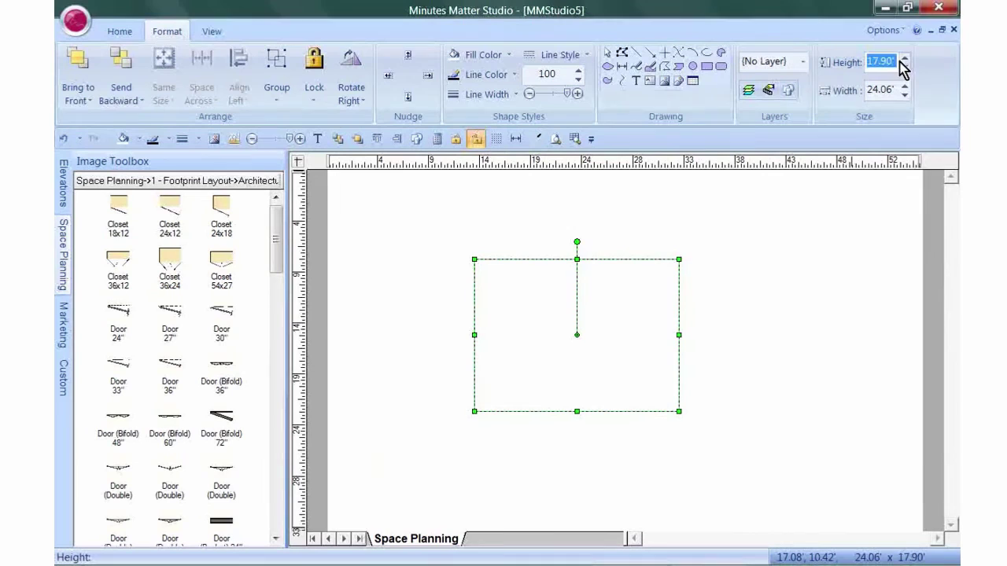
{"action": "type", "text": "14"}
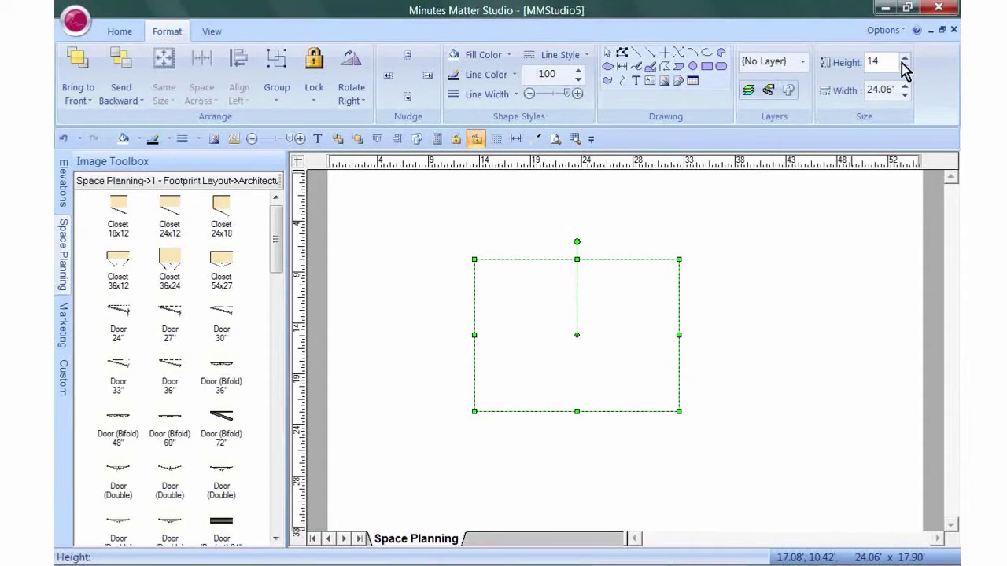
{"action": "left_click", "coordinate": [895, 89]}
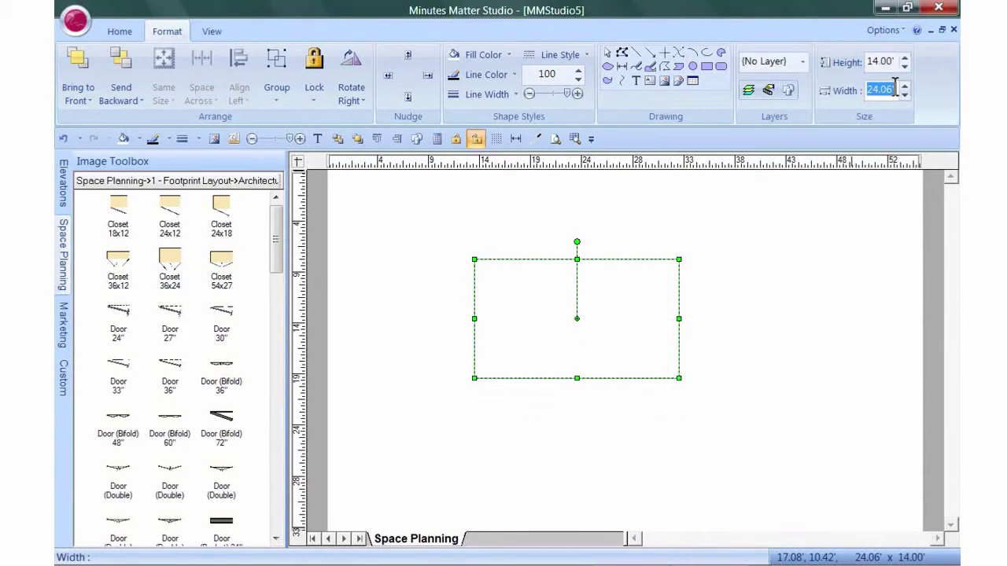
{"action": "type", "text": "17"}
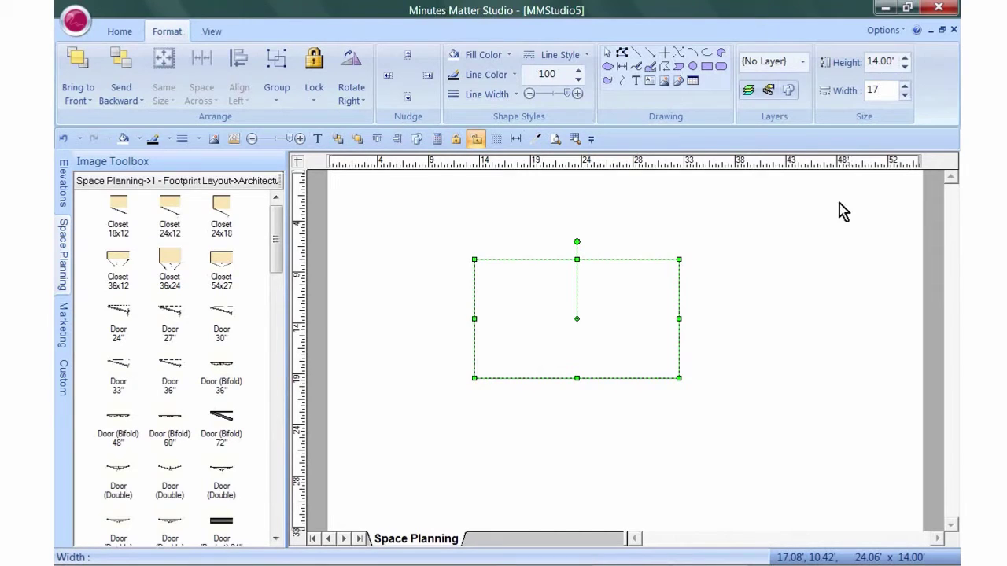
{"action": "left_click", "coordinate": [769, 279]}
{"action": "left_click", "coordinate": [562, 283]}
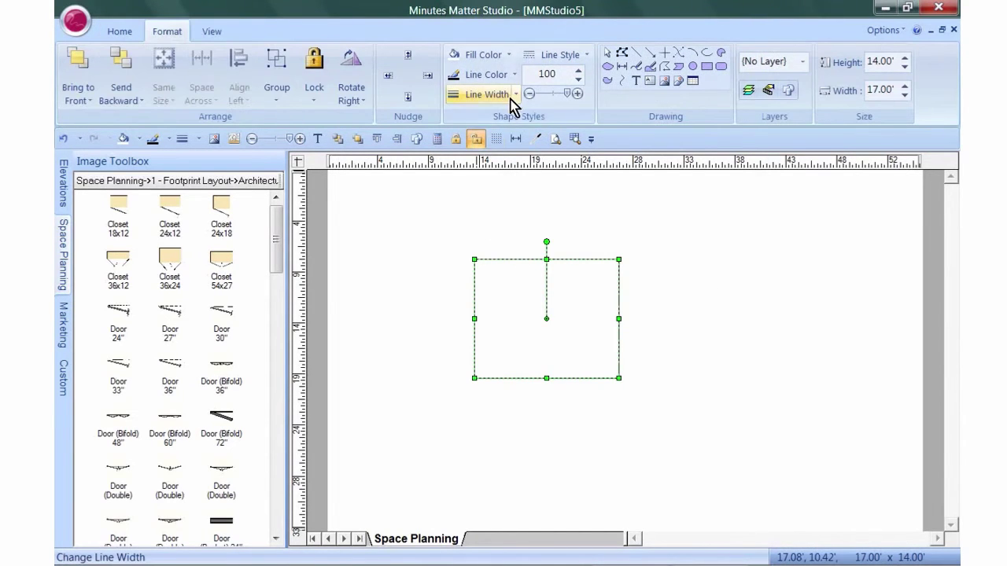
- Thicken the room outline to 8.0 P and place a 33" door on the bottom wall
{"action": "left_click", "coordinate": [516, 94]}
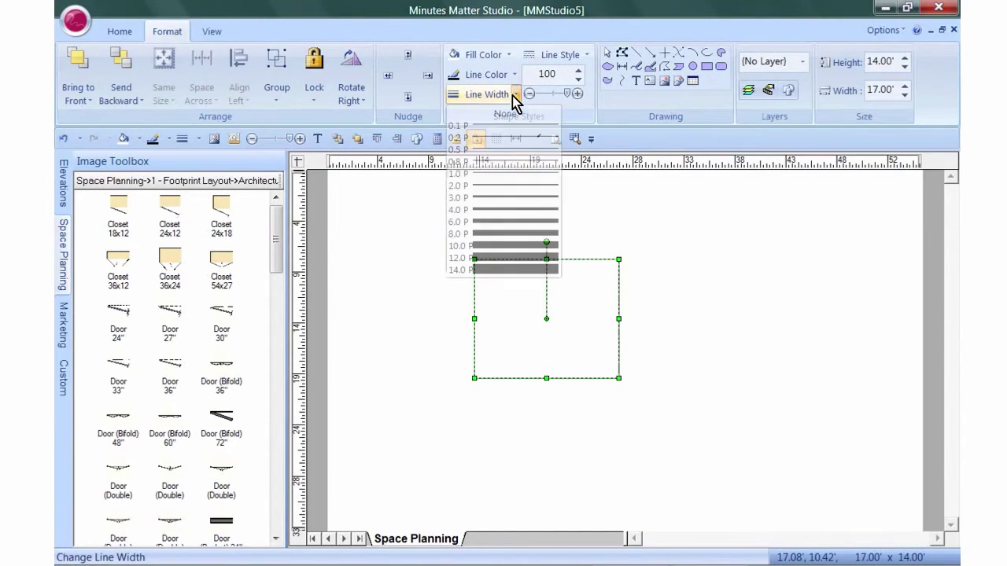
{"action": "left_click", "coordinate": [485, 234]}
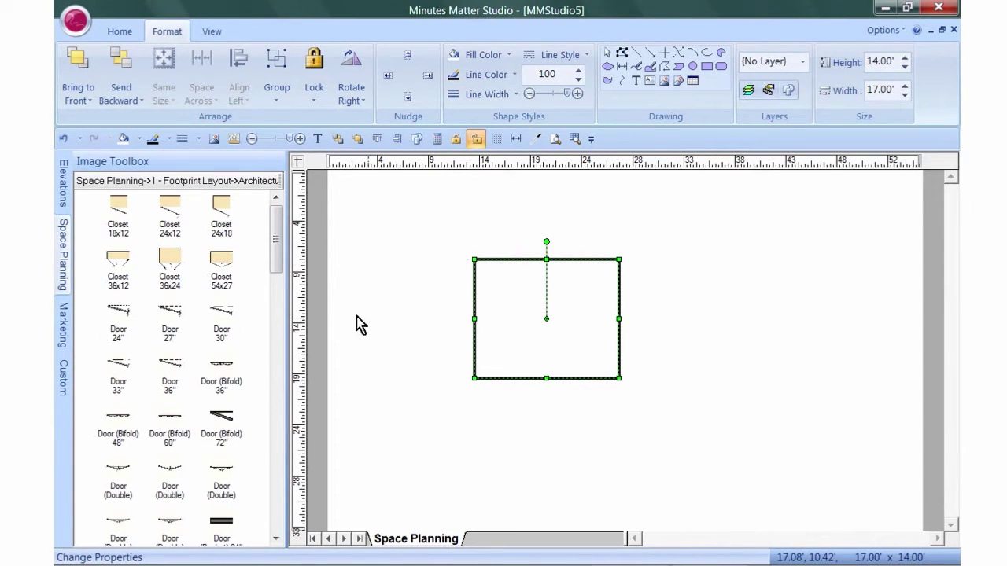
{"action": "mouse_move", "coordinate": [126, 376]}
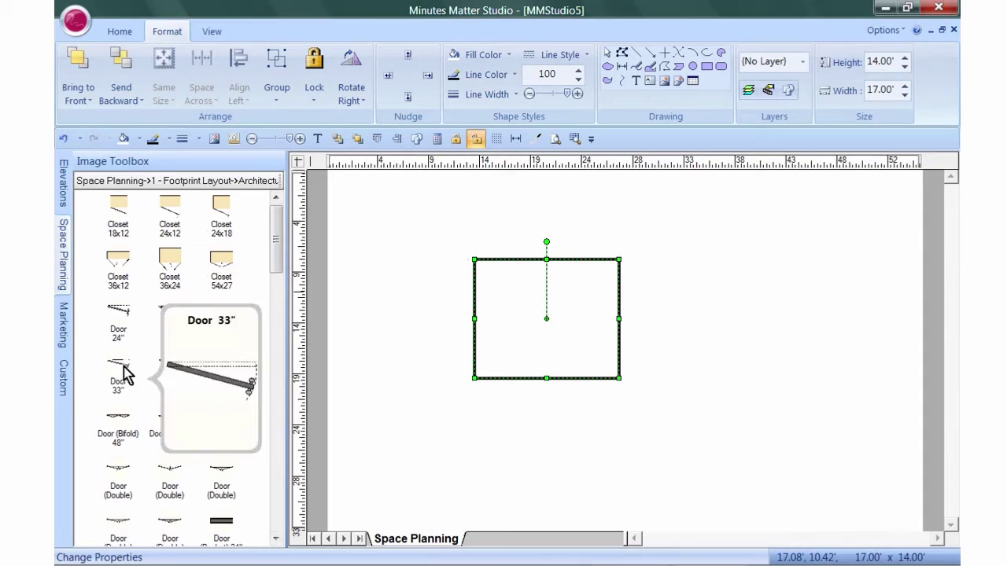
{"action": "left_click_drag", "start_coordinate": [126, 375], "coordinate": [585, 379]}
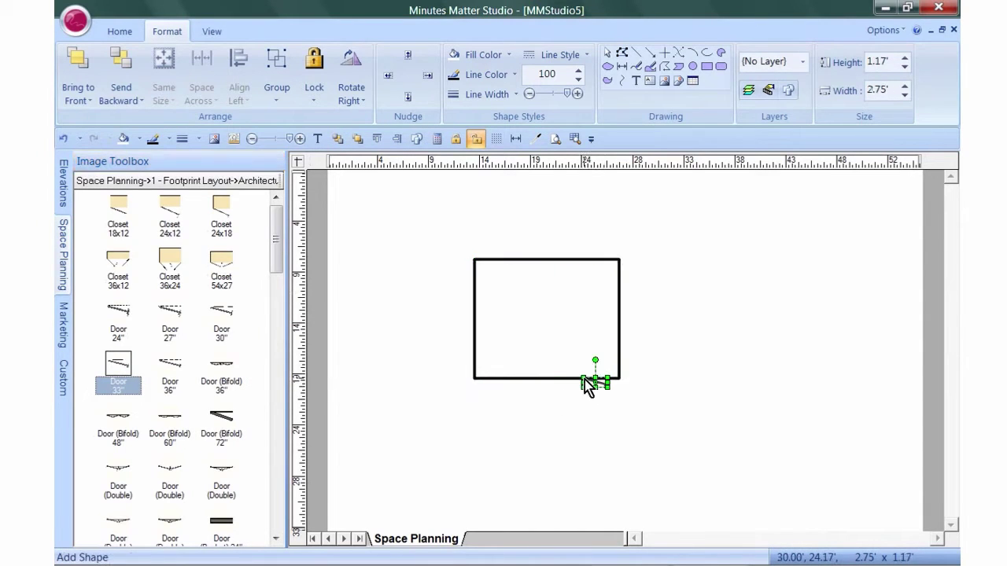
- Place a 4' window on the room's top wall and zoom in on it
{"action": "left_click", "coordinate": [62, 244]}
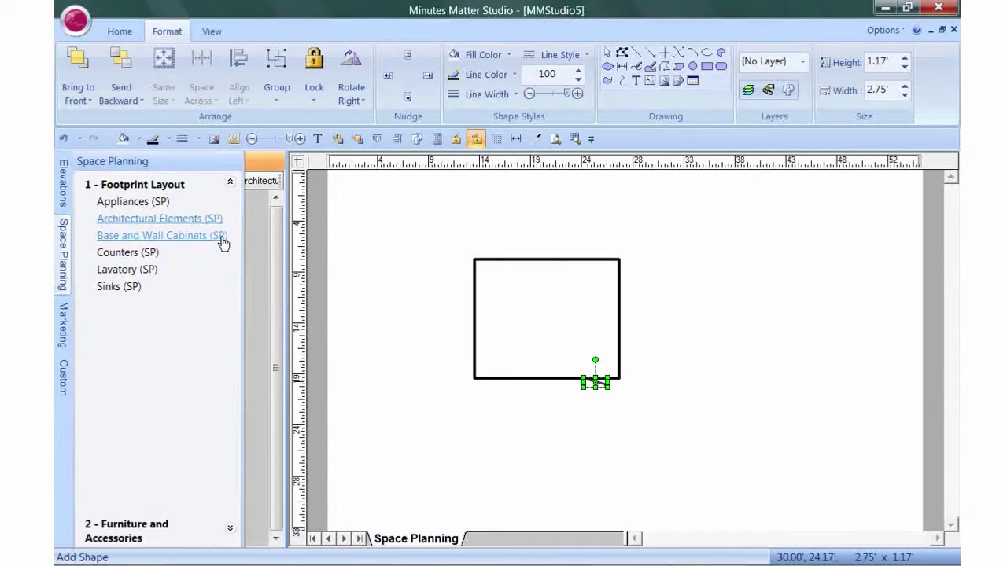
{"action": "left_click_drag", "start_coordinate": [275, 246], "coordinate": [272, 463]}
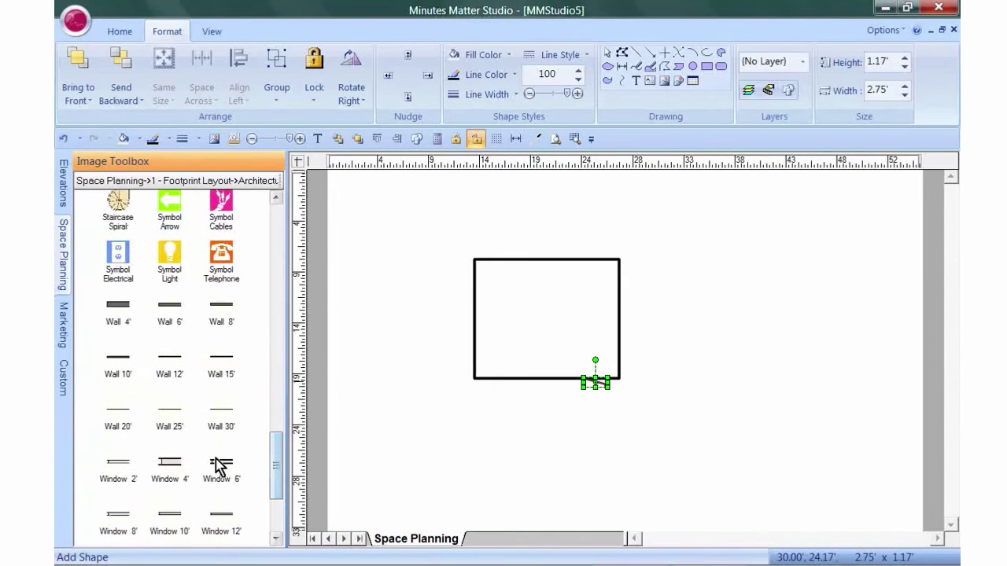
{"action": "left_click_drag", "start_coordinate": [171, 475], "coordinate": [483, 263]}
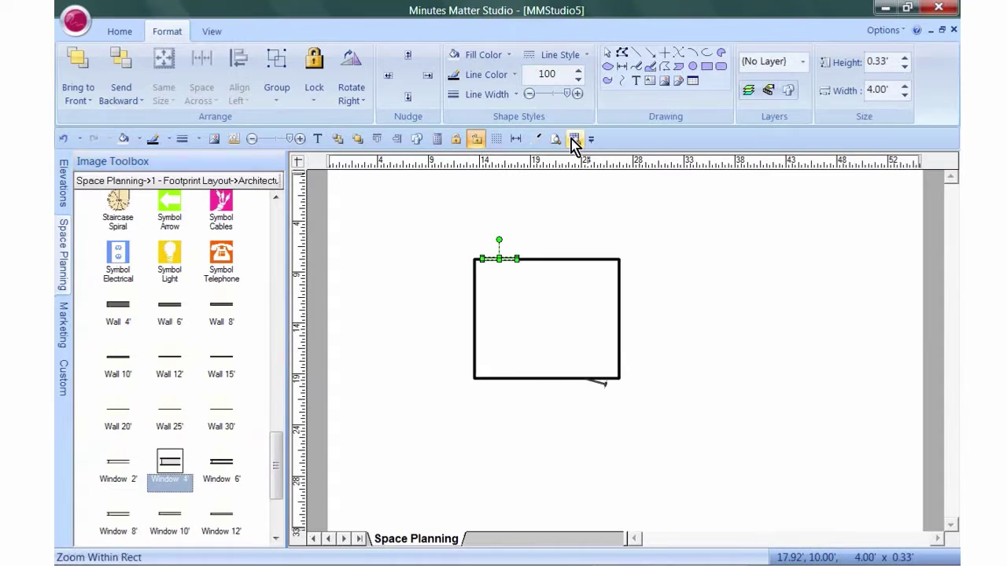
{"action": "left_click", "coordinate": [573, 138]}
{"action": "left_click_drag", "start_coordinate": [450, 225], "coordinate": [657, 270]}
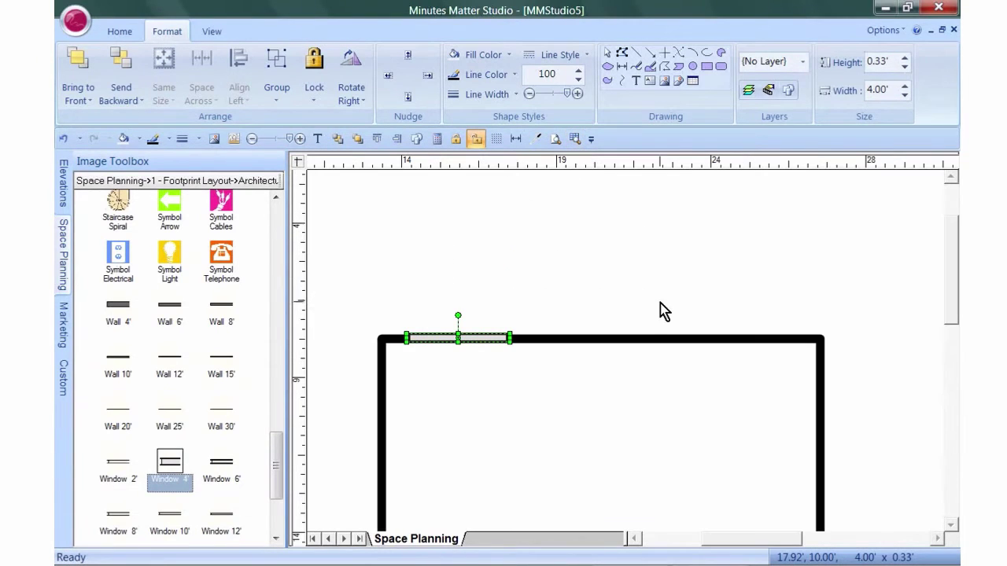
- Duplicate the window to the right side of the top wall, aligning both, and fit the page
{"action": "right_click", "coordinate": [427, 344]}
{"action": "left_click", "coordinate": [496, 142]}
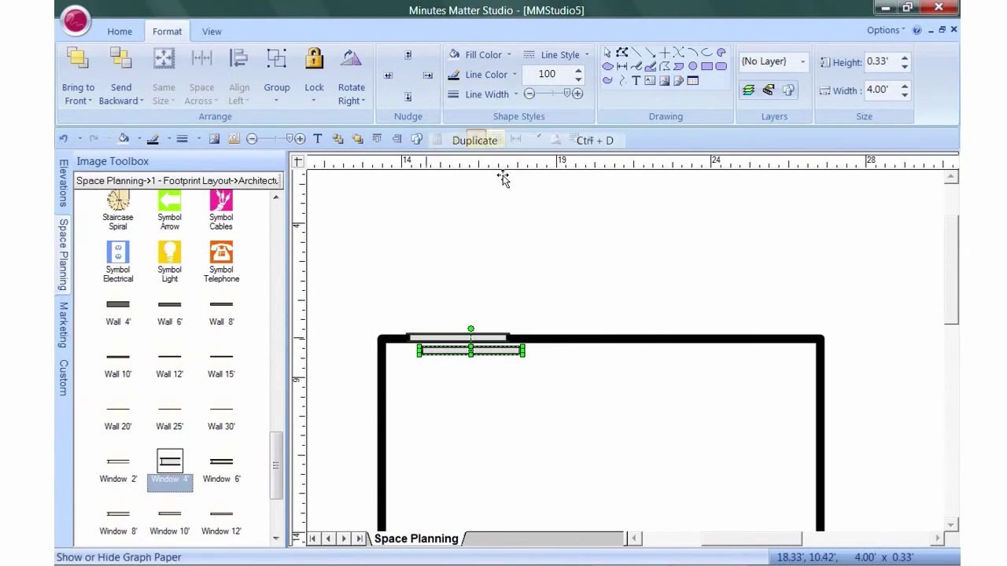
{"action": "left_click_drag", "start_coordinate": [488, 362], "coordinate": [765, 342]}
{"action": "left_click", "coordinate": [495, 338]}
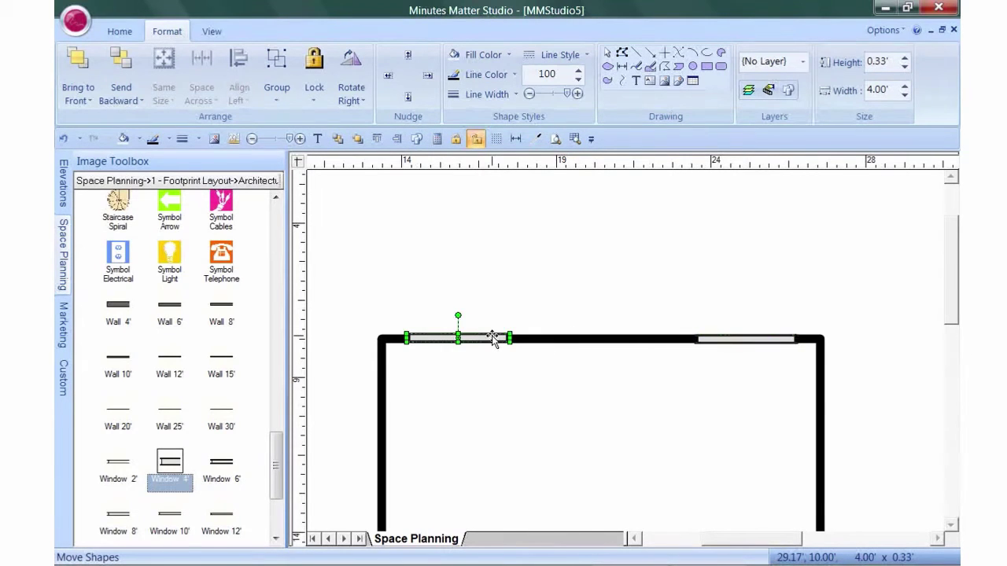
{"action": "left_click_drag", "start_coordinate": [495, 337], "coordinate": [491, 337]}
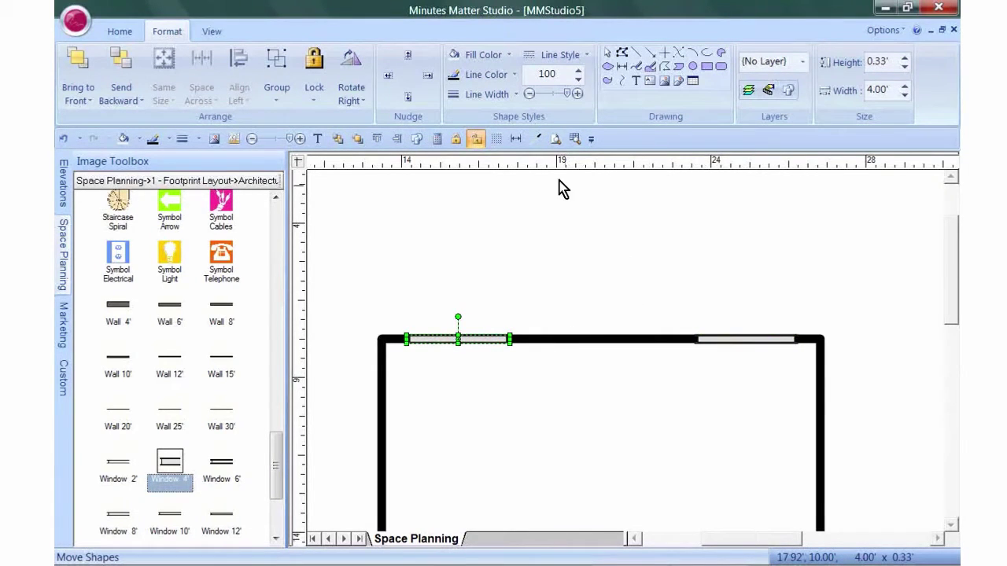
{"action": "left_click", "coordinate": [555, 139]}
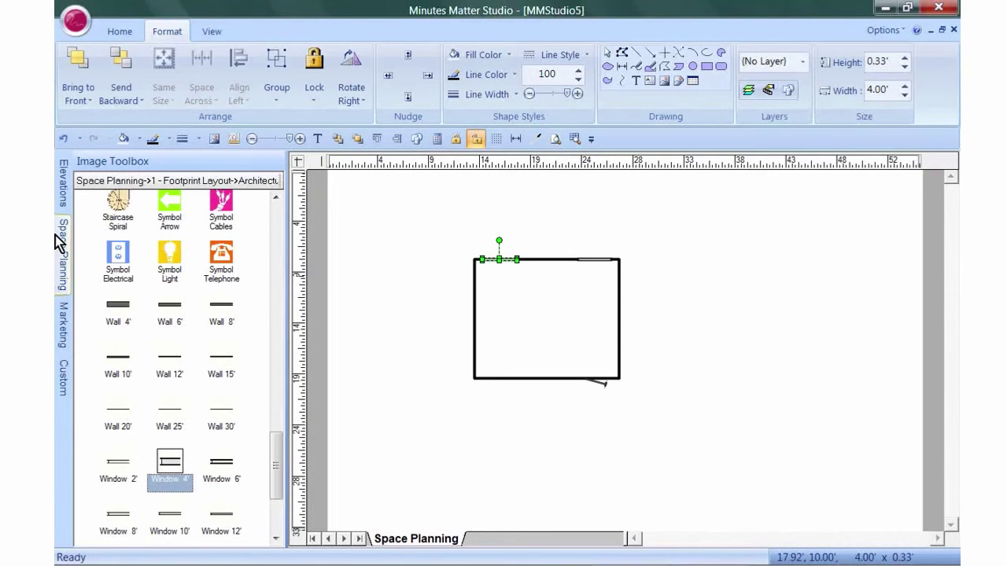
- Place a Queen HB/FB bed from Furniture and Accessories against the top wall
{"action": "mouse_move", "coordinate": [63, 245]}
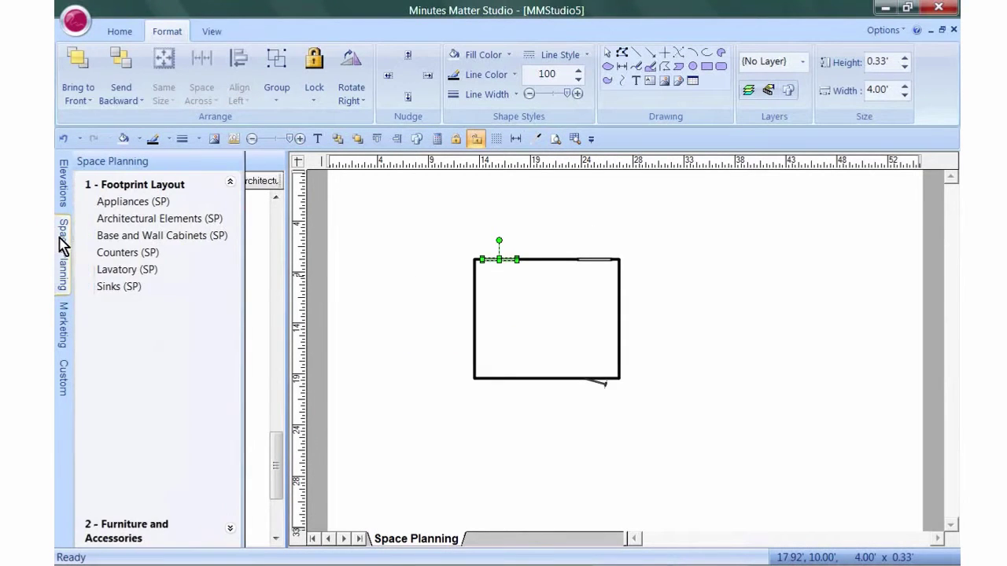
{"action": "left_click", "coordinate": [151, 531]}
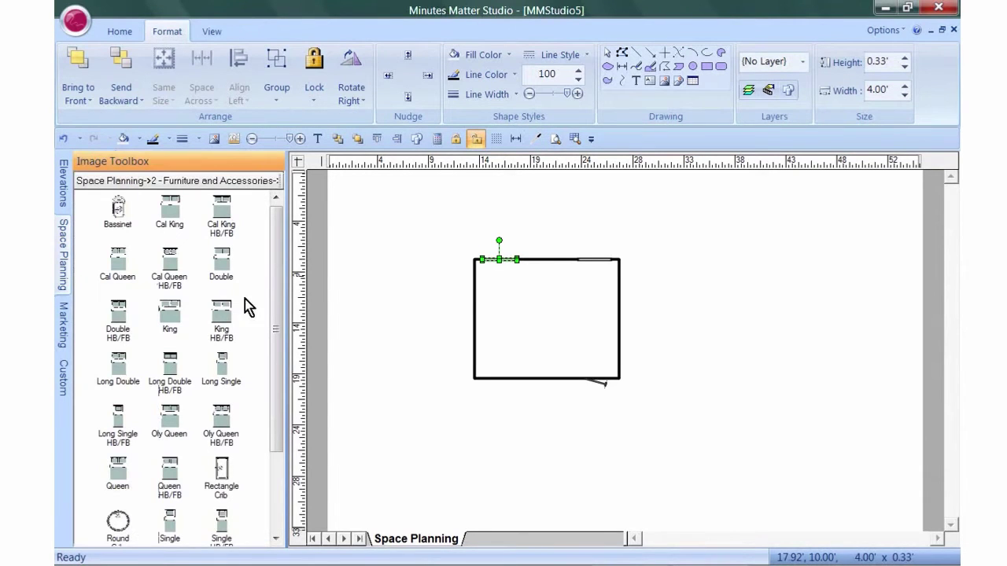
{"action": "left_click_drag", "start_coordinate": [169, 471], "coordinate": [526, 270]}
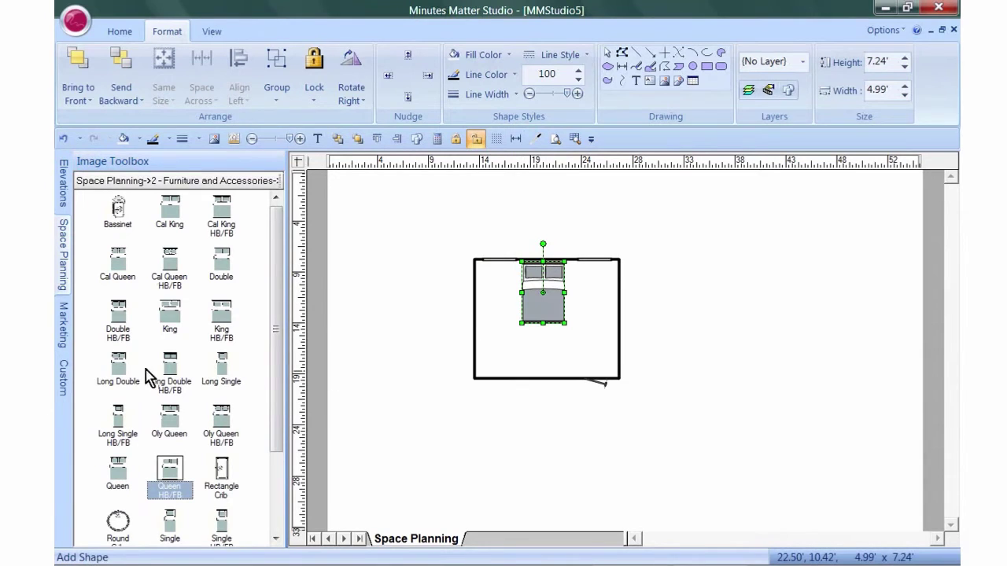
- Add a 27x27 Arm chair from Chairs (SP) in the room's upper-left corner
{"action": "mouse_move", "coordinate": [63, 271]}
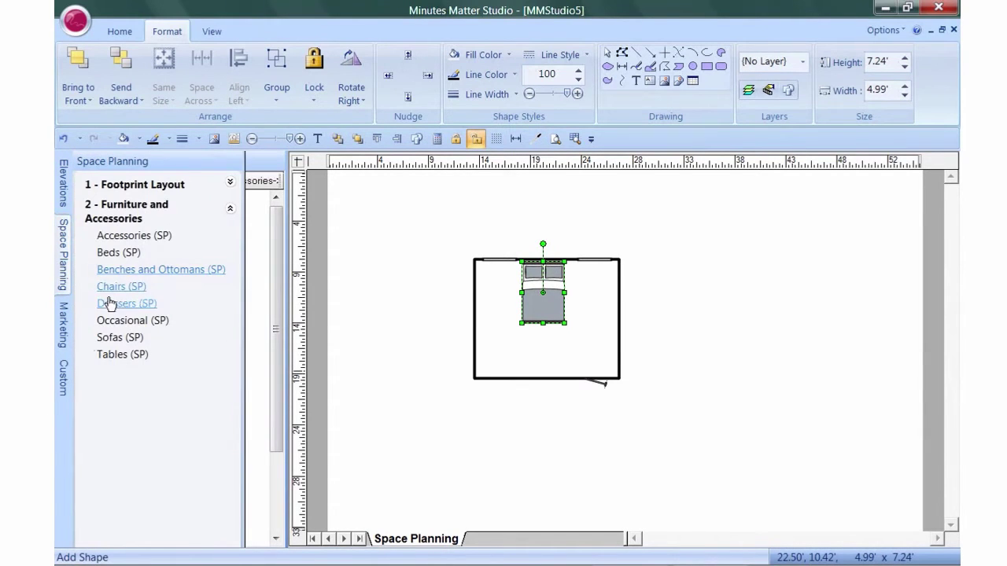
{"action": "left_click", "coordinate": [116, 286]}
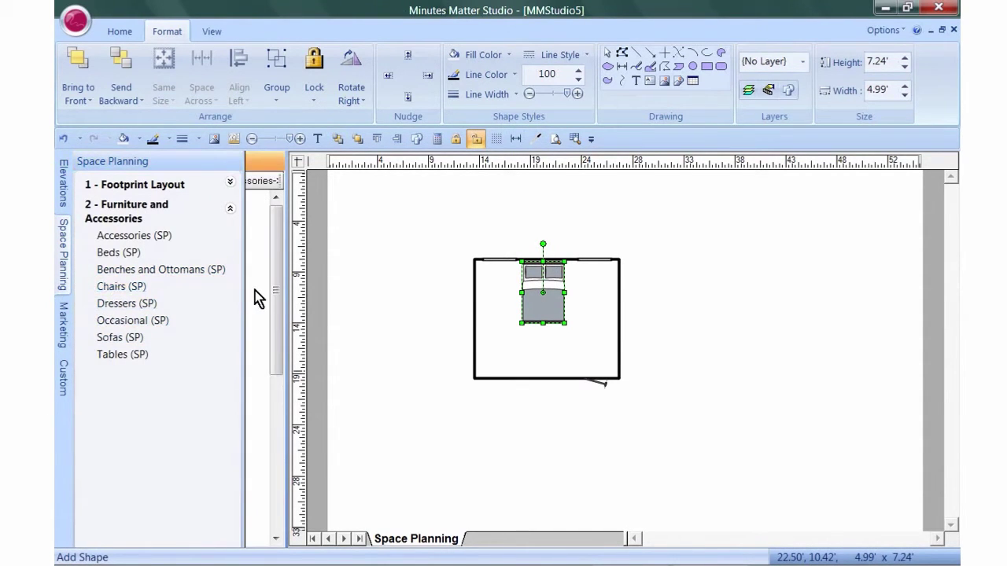
{"action": "left_click_drag", "start_coordinate": [236, 472], "coordinate": [503, 265]}
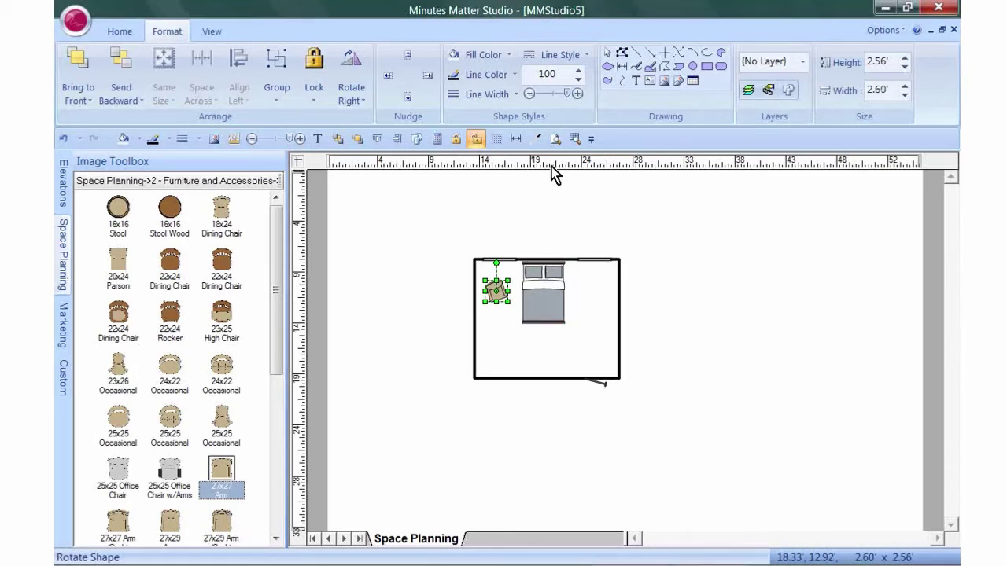
- Rotate the bottom-wall door two quarter turns so it swings inward, then set it back on the wall
{"action": "left_click", "coordinate": [575, 139]}
{"action": "left_click_drag", "start_coordinate": [562, 356], "coordinate": [629, 404]}
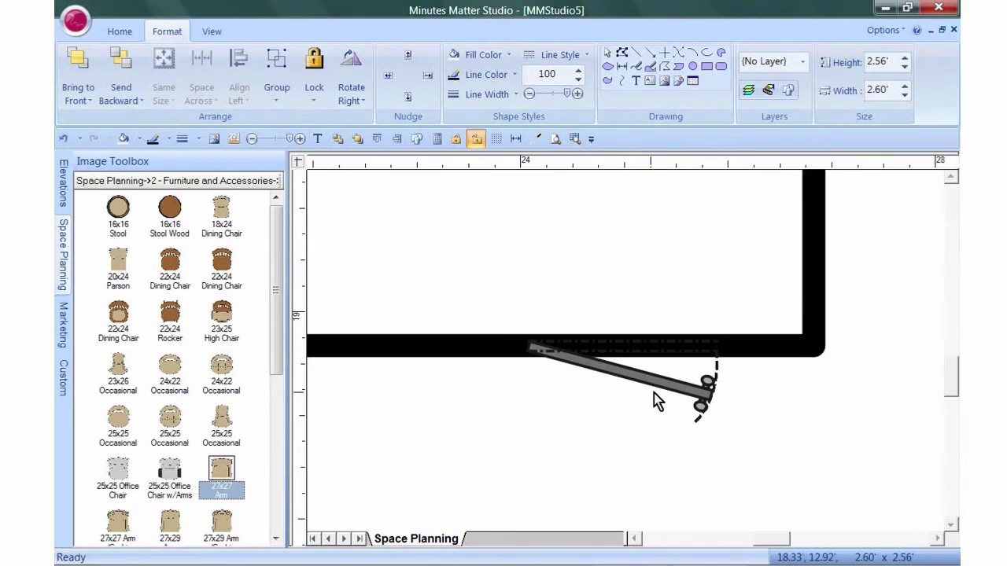
{"action": "left_click", "coordinate": [650, 383]}
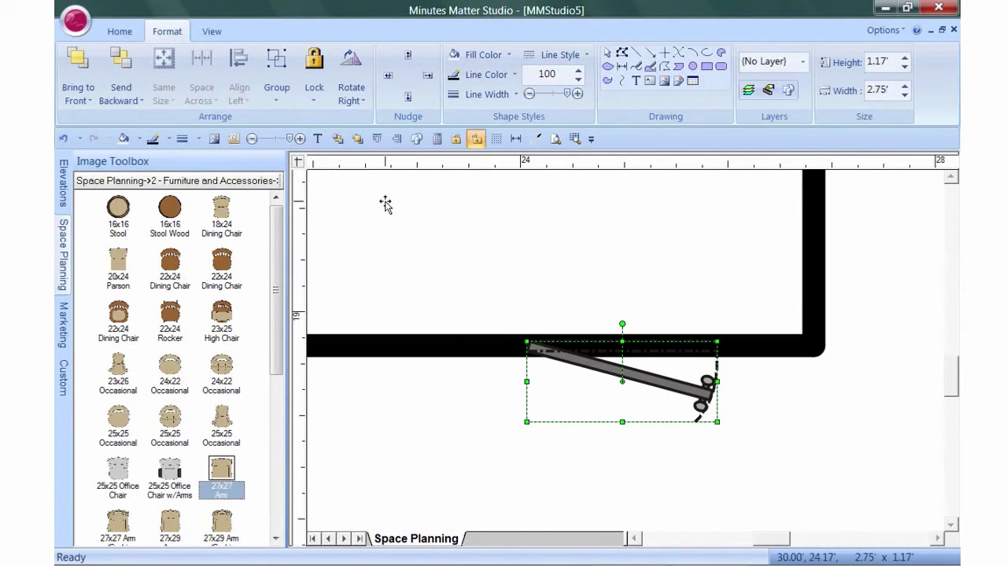
{"action": "left_click", "coordinate": [352, 68]}
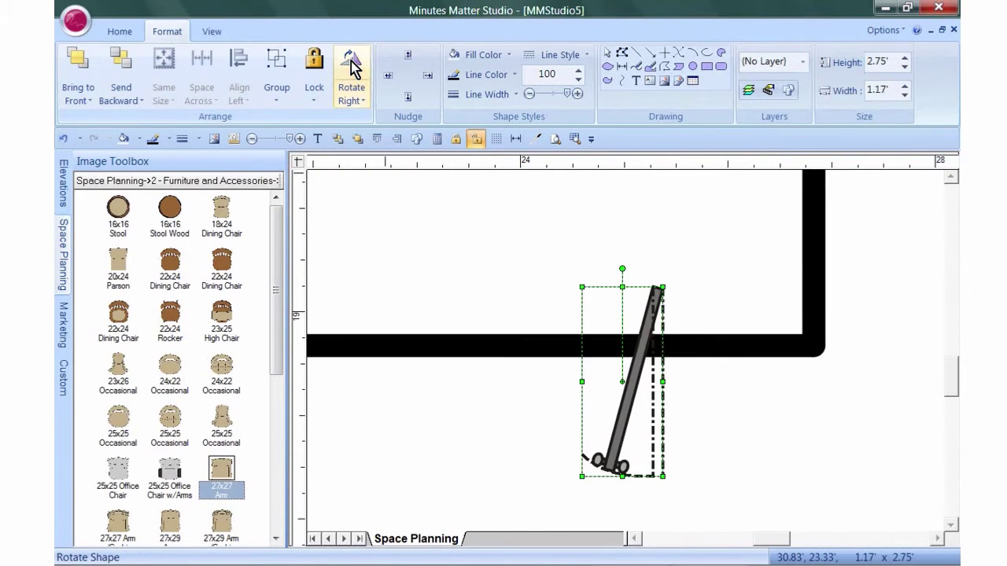
{"action": "left_click", "coordinate": [352, 67]}
{"action": "left_click_drag", "start_coordinate": [626, 396], "coordinate": [663, 324]}
{"action": "left_click", "coordinate": [843, 325]}
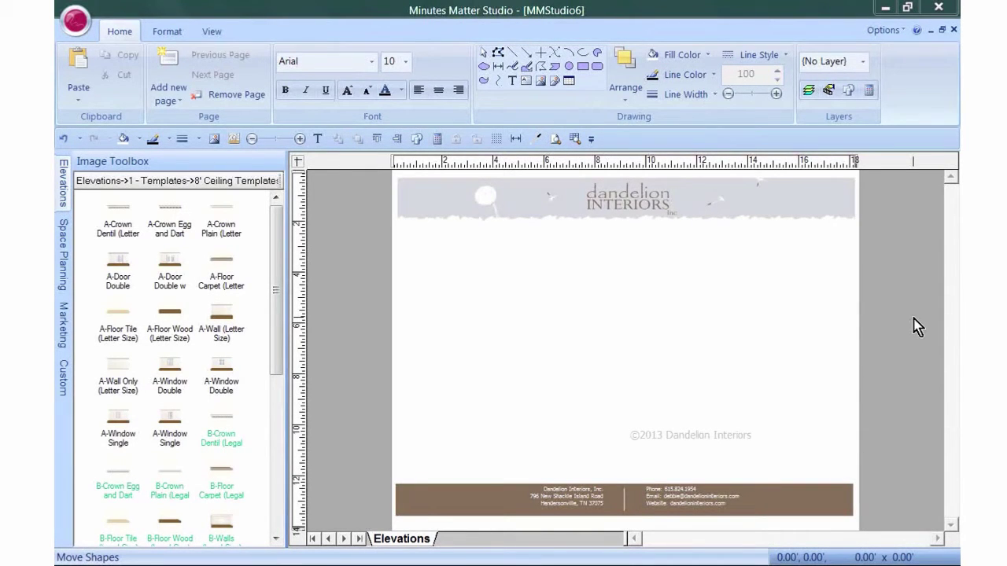
- Insert room photo.jpg on the page and enlarge it to about 15.40' by 12.05'
{"action": "left_click", "coordinate": [214, 139]}
{"action": "left_click", "coordinate": [459, 275]}
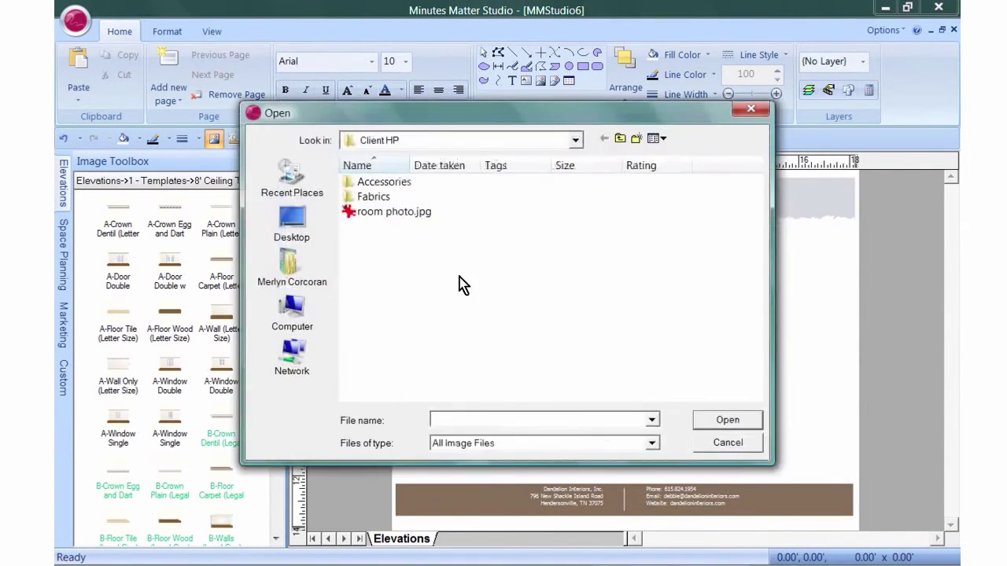
{"action": "left_click", "coordinate": [400, 214]}
{"action": "left_click", "coordinate": [733, 421]}
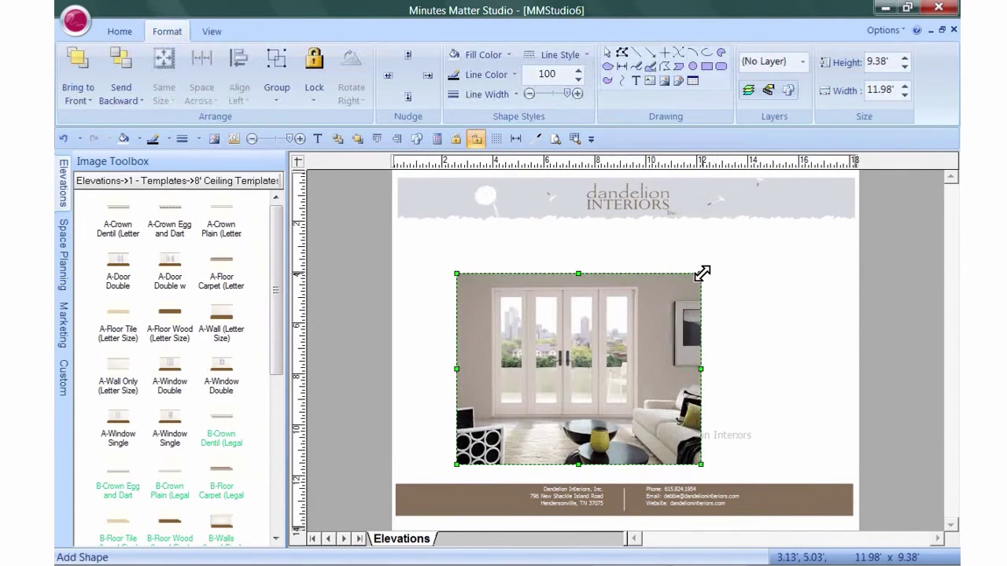
{"action": "left_click_drag", "start_coordinate": [701, 274], "coordinate": [770, 219]}
{"action": "left_click_drag", "start_coordinate": [634, 308], "coordinate": [643, 317]}
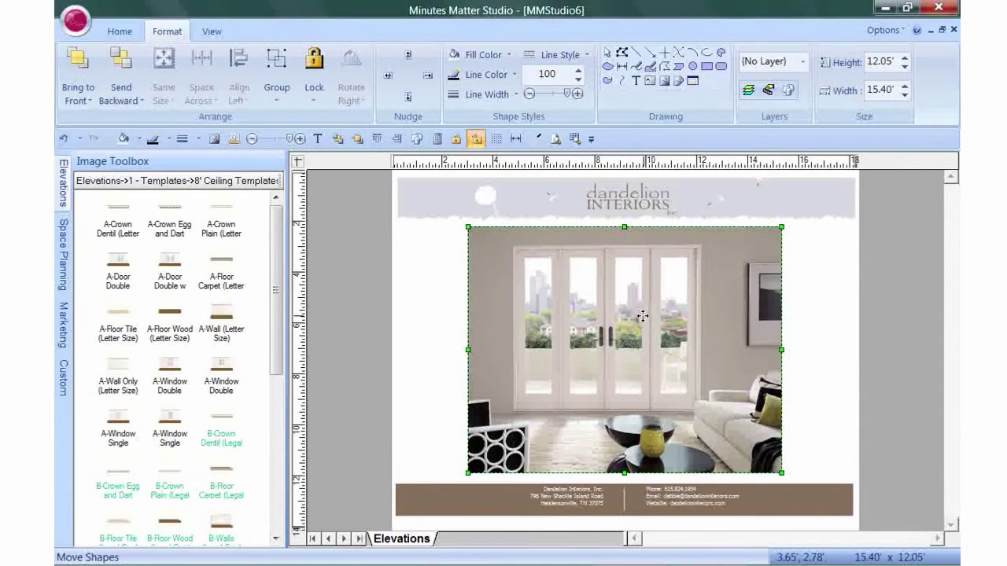
{"action": "left_click", "coordinate": [880, 287]}
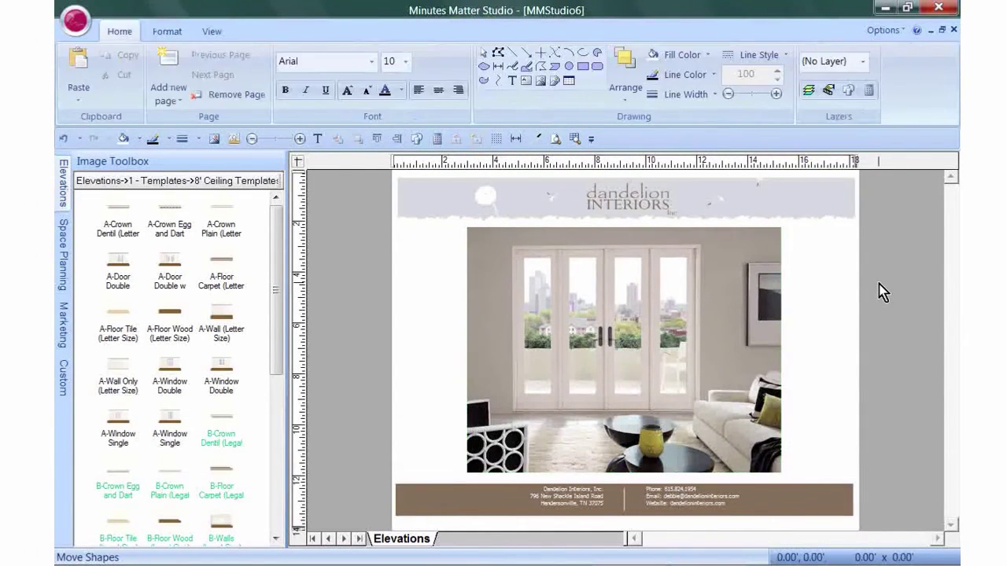
- Draw a dimension line across the top of the photo's window frame
{"action": "left_click", "coordinate": [574, 140]}
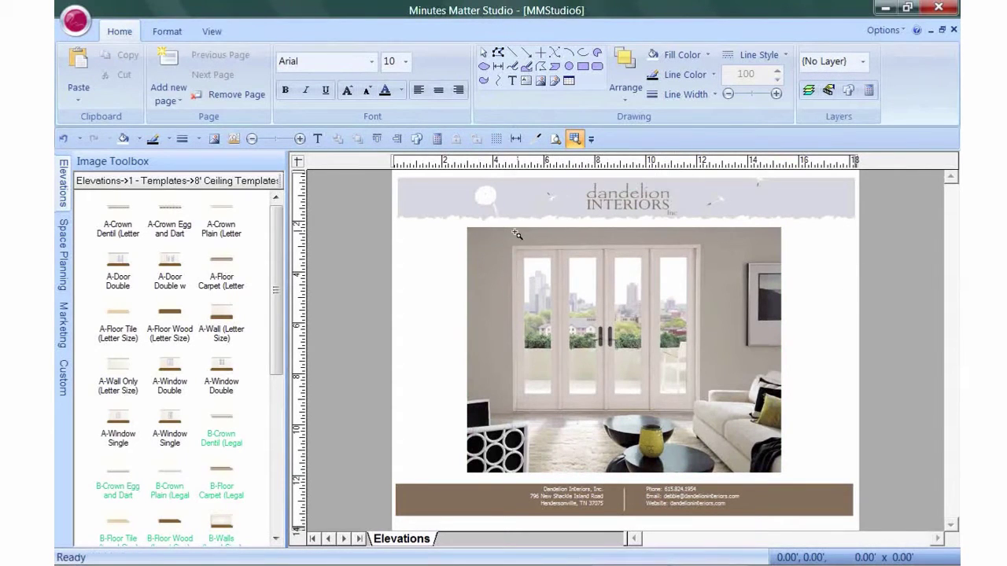
{"action": "left_click_drag", "start_coordinate": [503, 230], "coordinate": [715, 271]}
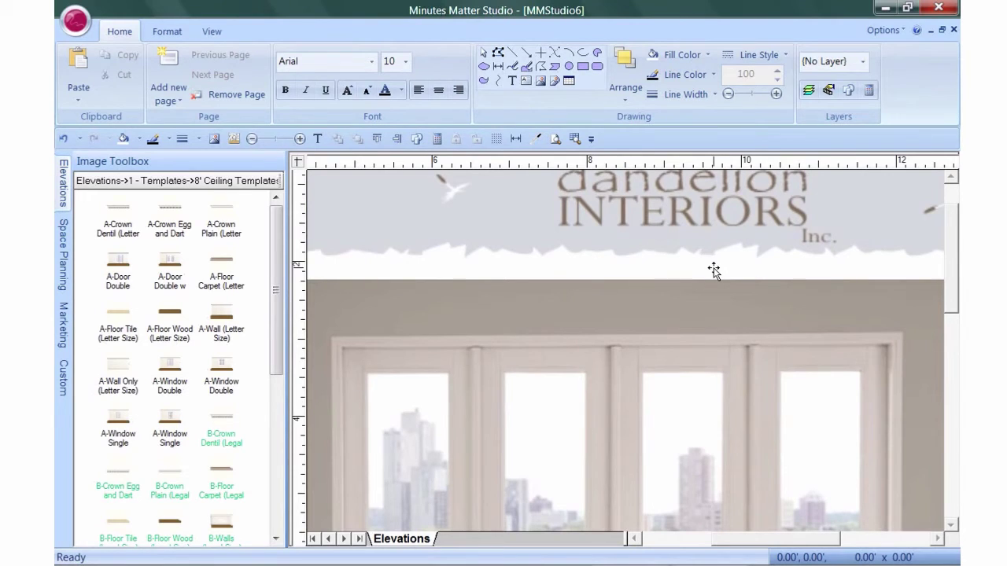
{"action": "left_click", "coordinate": [516, 139]}
{"action": "left_click_drag", "start_coordinate": [330, 344], "coordinate": [901, 350]}
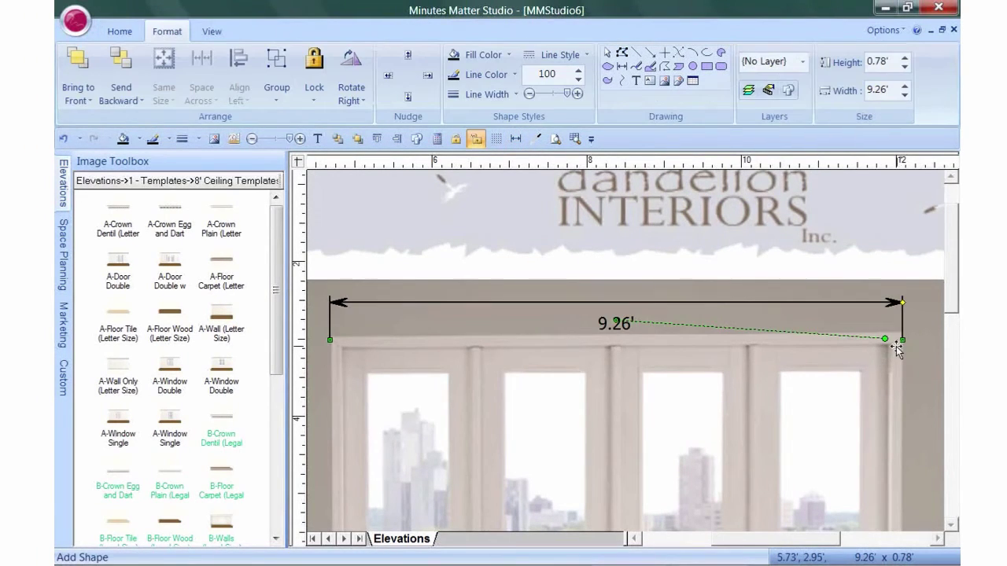
- Set the scale so that dimension measures 6.5 feet, then delete the dimension line
{"action": "left_click", "coordinate": [234, 139]}
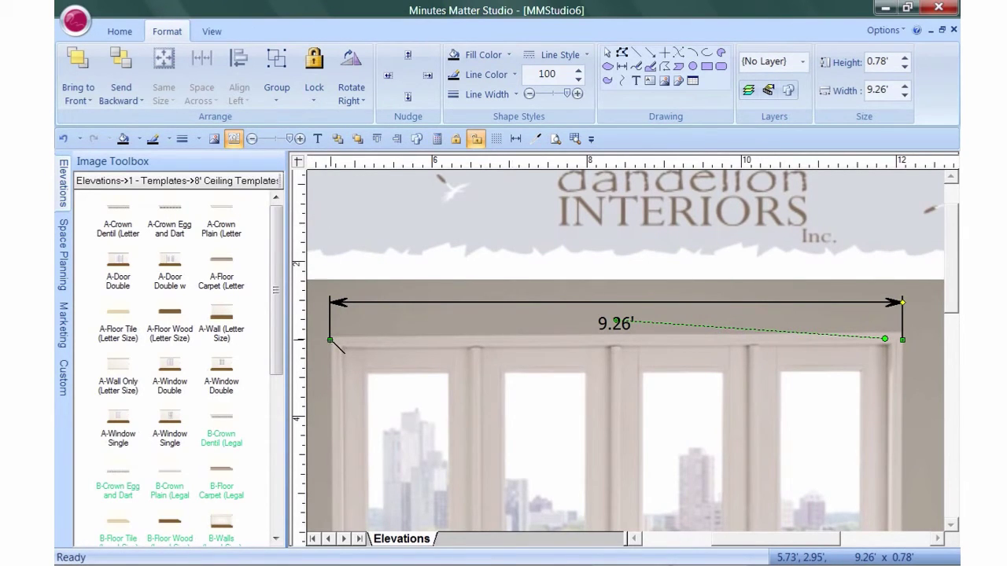
{"action": "left_click_drag", "start_coordinate": [331, 341], "coordinate": [903, 341]}
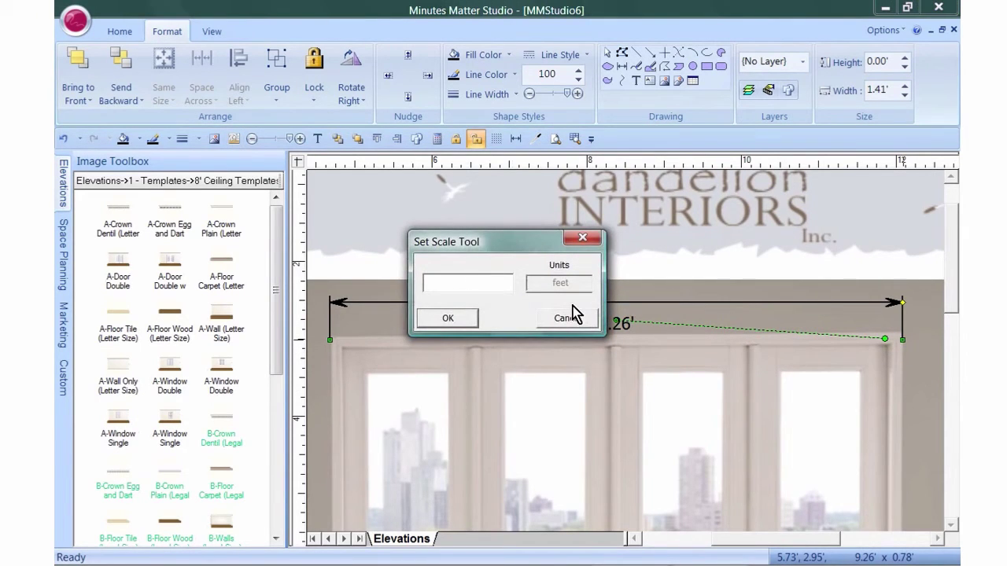
{"action": "type", "text": "6.5"}
{"action": "left_click", "coordinate": [463, 318]}
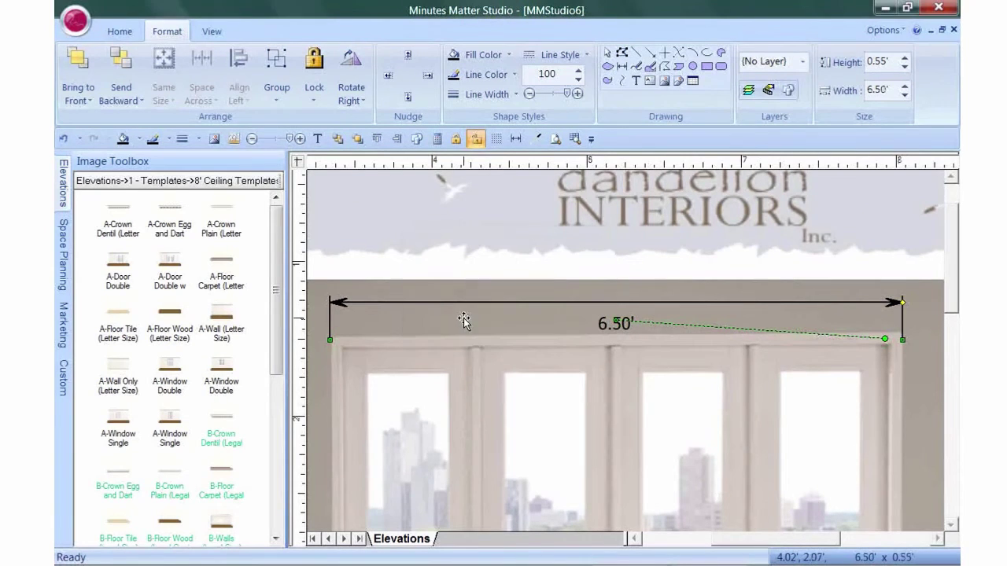
{"action": "right_click", "coordinate": [879, 302]}
{"action": "left_click", "coordinate": [731, 384]}
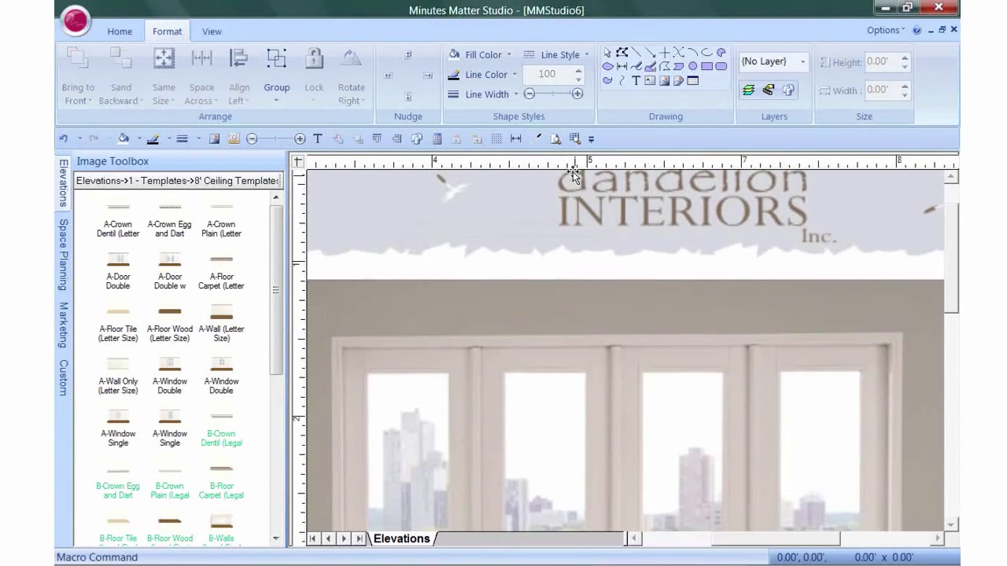
{"action": "left_click", "coordinate": [556, 139]}
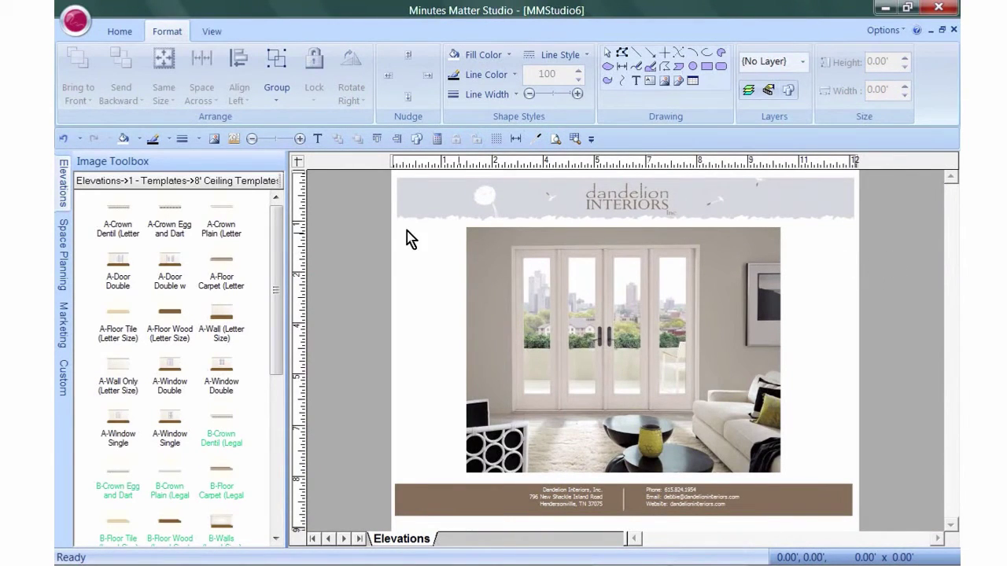
- Open the Elevations Draperies > Tailored Heading drapery styles
{"action": "left_click", "coordinate": [63, 195]}
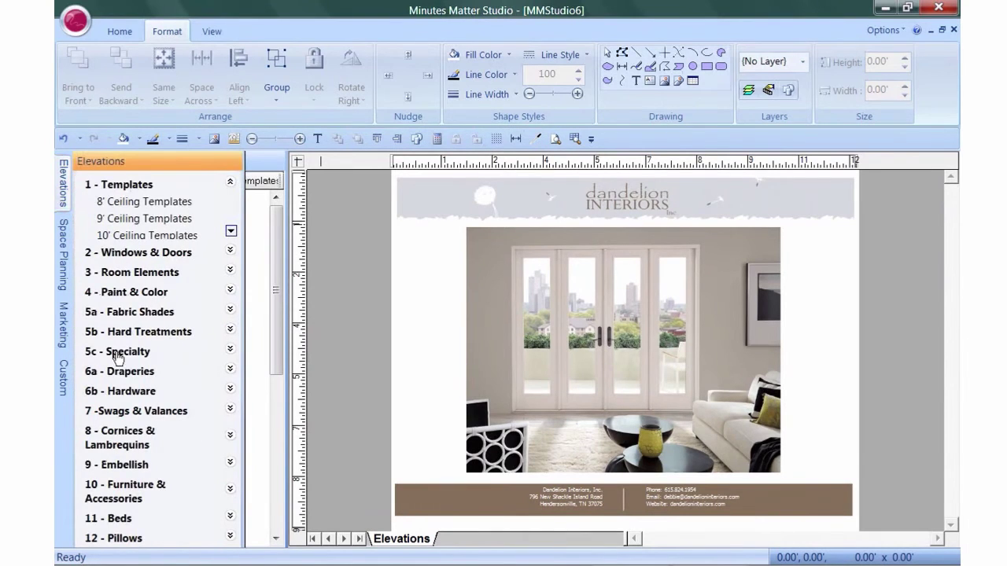
{"action": "left_click", "coordinate": [124, 378]}
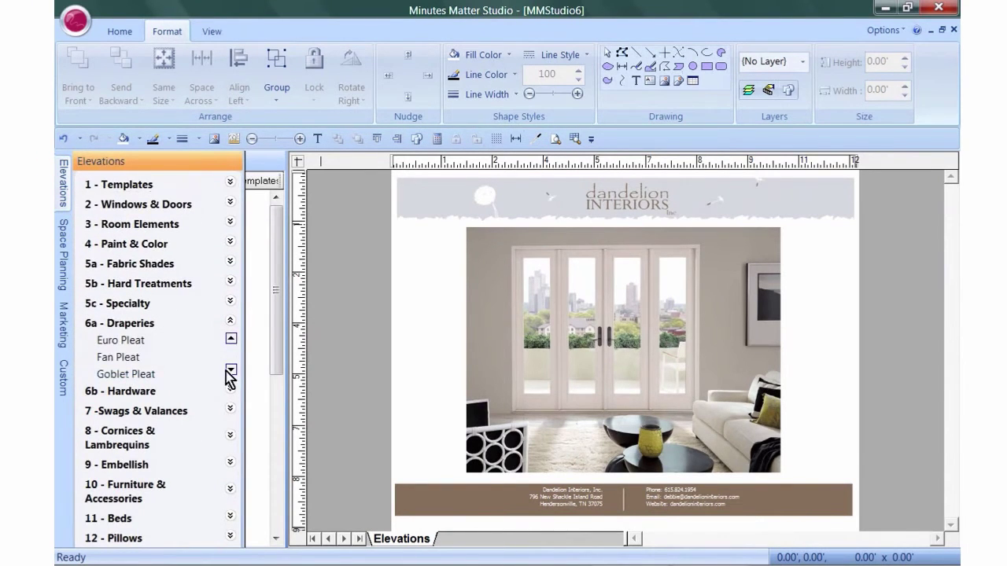
{"action": "left_click", "coordinate": [230, 369]}
{"action": "left_click", "coordinate": [230, 370]}
{"action": "left_click", "coordinate": [231, 369]}
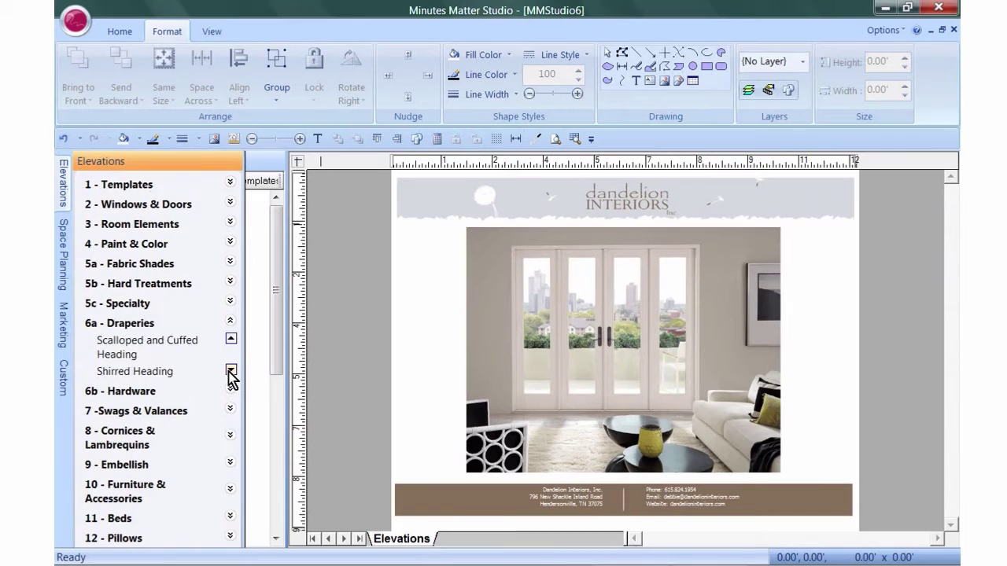
{"action": "left_click", "coordinate": [230, 370]}
{"action": "left_click", "coordinate": [230, 370]}
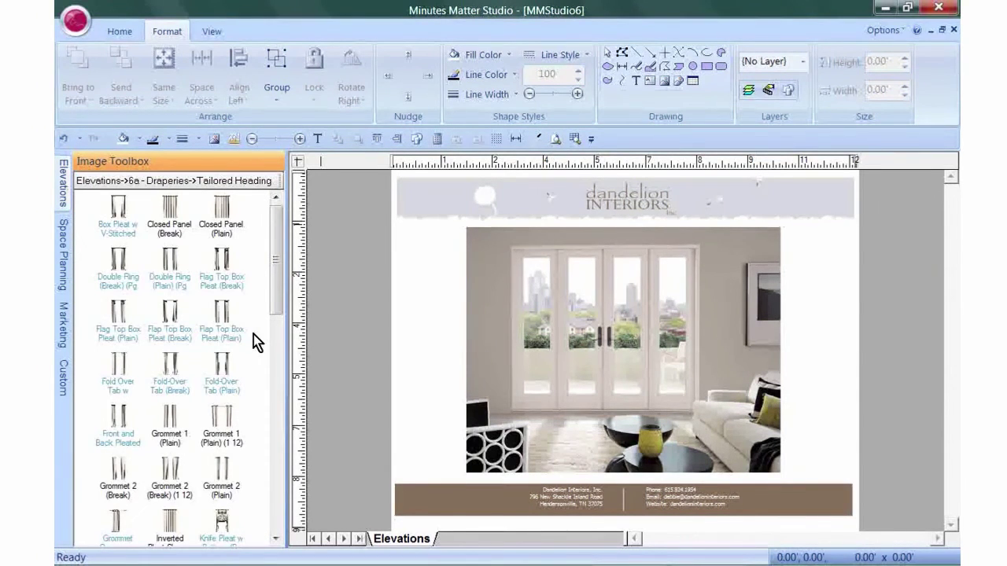
- Place Grommet 1 (Plain) over the French doors, sized 6.15' wide by 6.32' tall
{"action": "left_click_drag", "start_coordinate": [221, 417], "coordinate": [478, 232]}
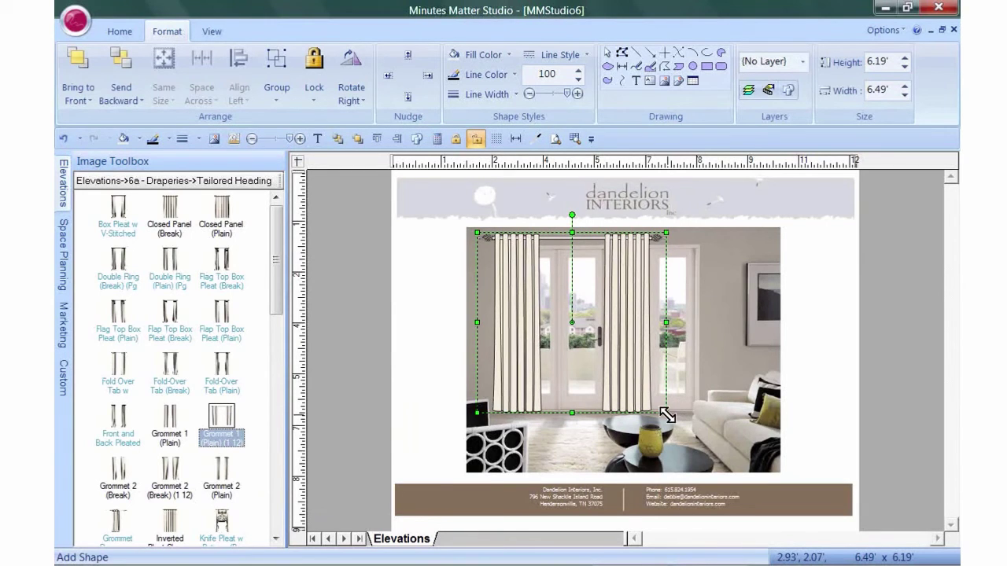
{"action": "left_click_drag", "start_coordinate": [666, 412], "coordinate": [656, 402]}
{"action": "left_click_drag", "start_coordinate": [567, 402], "coordinate": [566, 416]}
- Load the Kravet Wabash 18v cr.jpg chevron fabric from the Fabrics folder as the drapery fill
{"action": "right_click", "coordinate": [619, 296]}
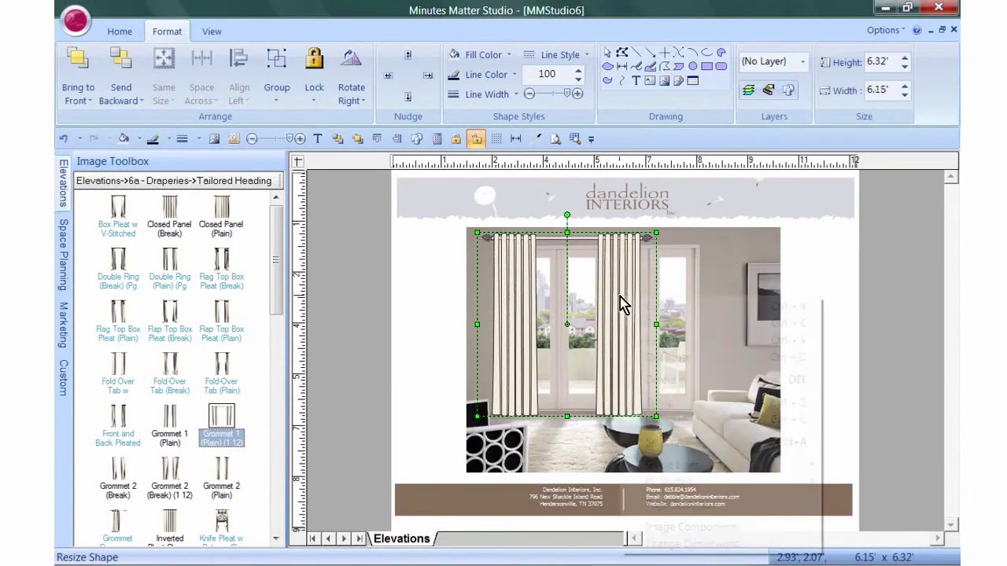
{"action": "mouse_move", "coordinate": [686, 482]}
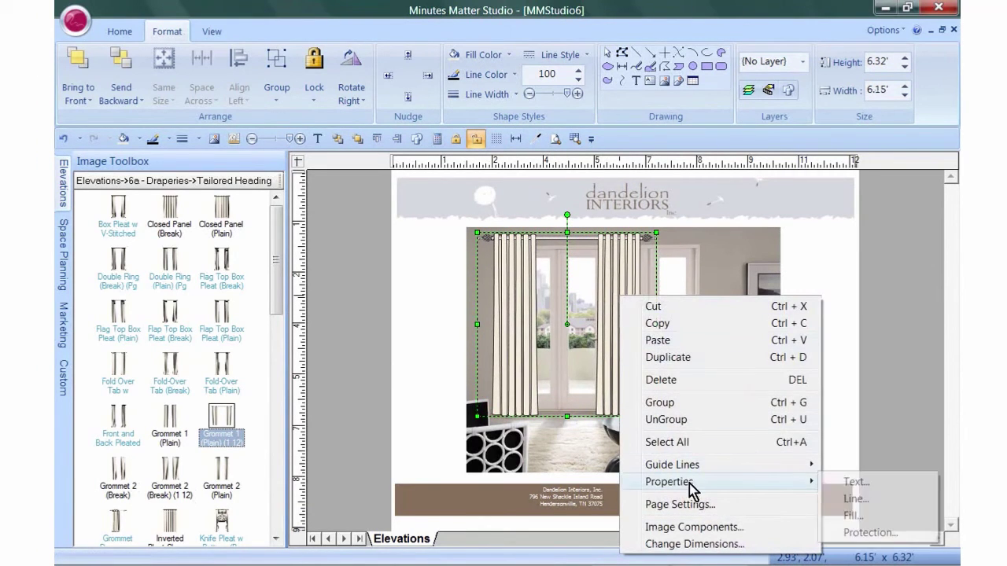
{"action": "left_click", "coordinate": [849, 515]}
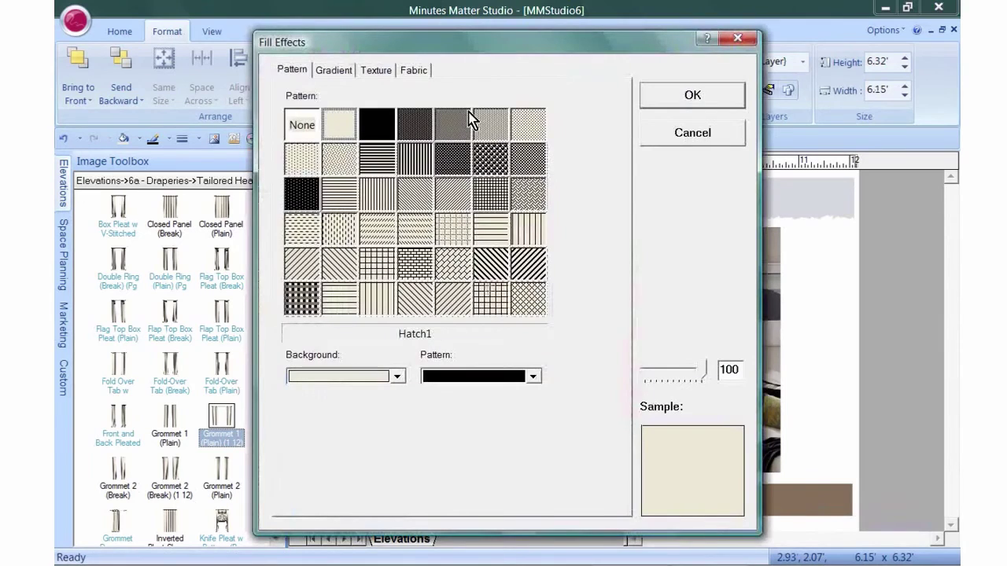
{"action": "left_click", "coordinate": [415, 73]}
{"action": "left_click", "coordinate": [323, 414]}
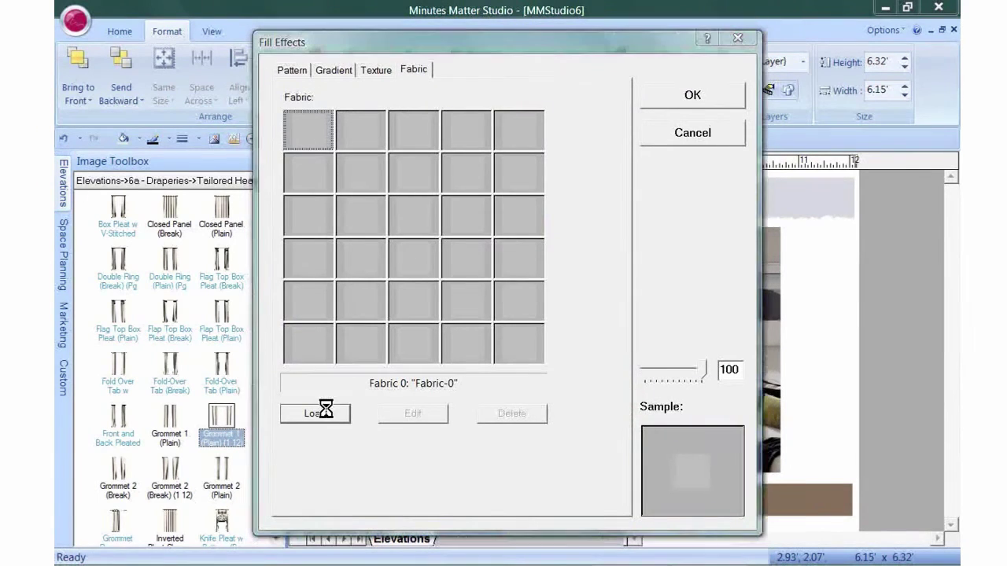
{"action": "double_click", "coordinate": [383, 199]}
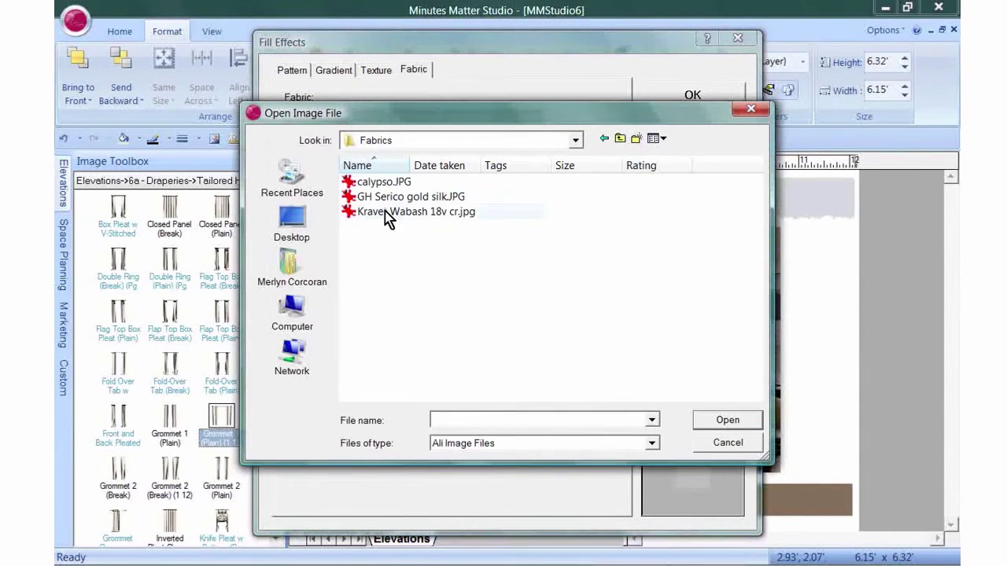
{"action": "left_click", "coordinate": [386, 212]}
{"action": "left_click", "coordinate": [726, 420]}
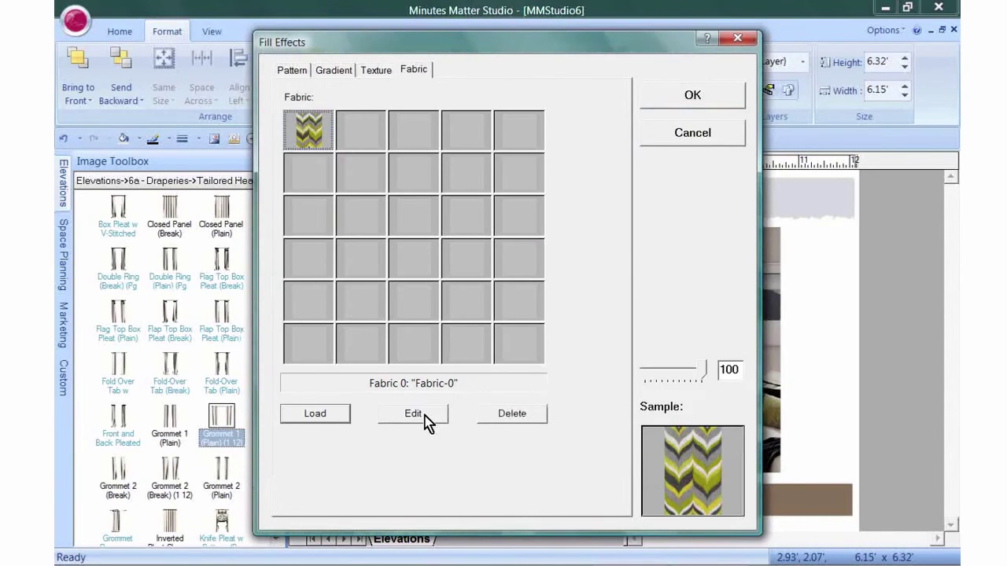
- Set the fabric height to 1 and apply the chevron fill to the drapery
{"action": "left_click", "coordinate": [418, 418]}
{"action": "left_click_drag", "start_coordinate": [543, 134], "coordinate": [482, 132]}
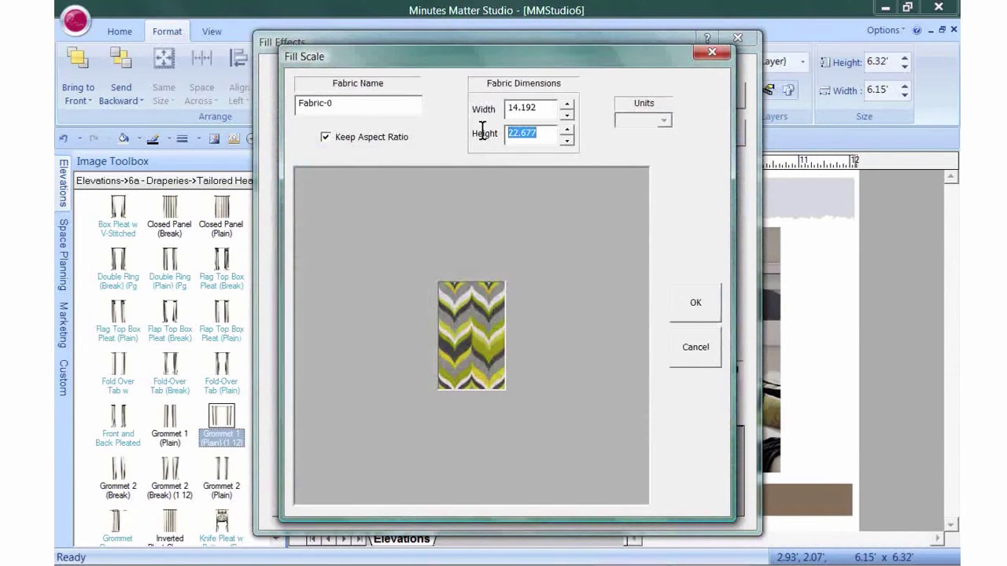
{"action": "type", "text": "18"}
{"action": "left_click", "coordinate": [691, 305]}
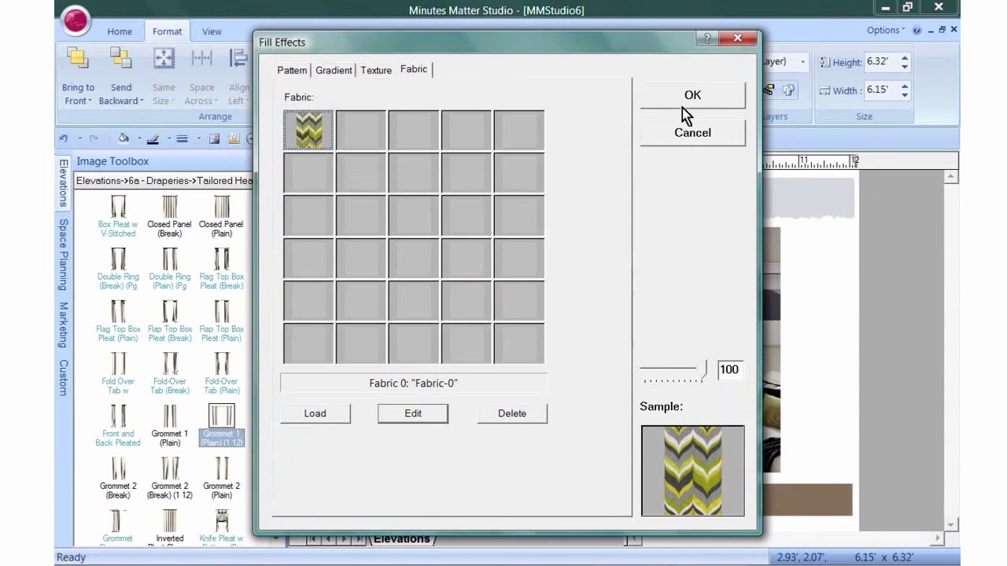
{"action": "left_click", "coordinate": [693, 98]}
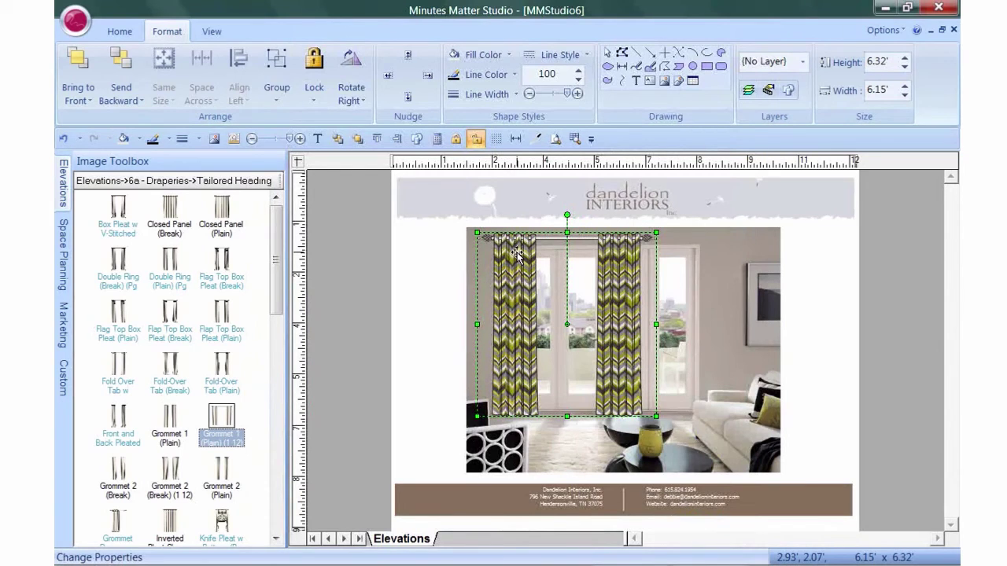
- Ungroup the drapery into separate pieces
{"action": "right_click", "coordinate": [516, 253]}
{"action": "left_click", "coordinate": [568, 376]}
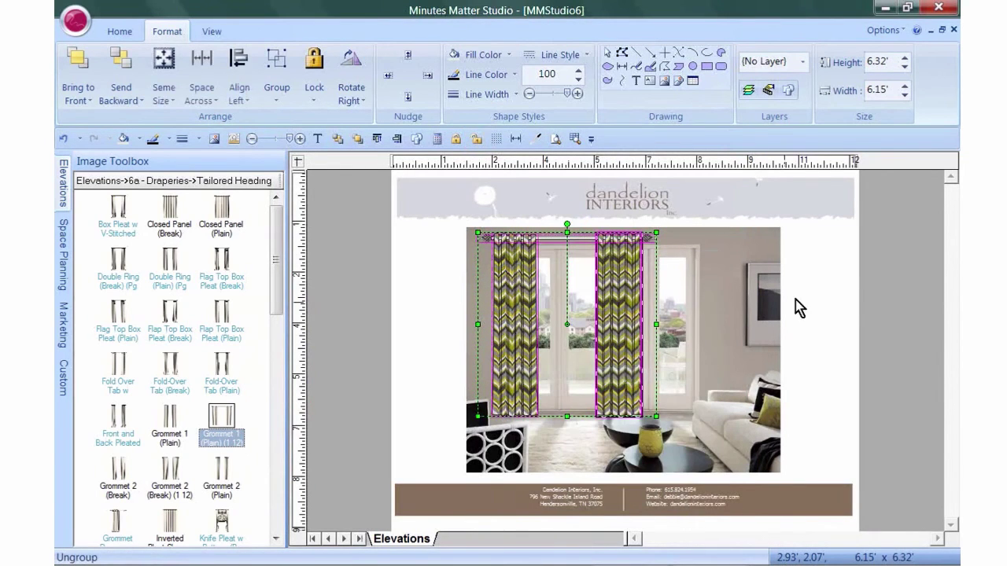
{"action": "left_click", "coordinate": [881, 266]}
- Extend the rod's middle segment to about 5.29' and move the right panel toward the right wall
{"action": "left_click", "coordinate": [650, 241]}
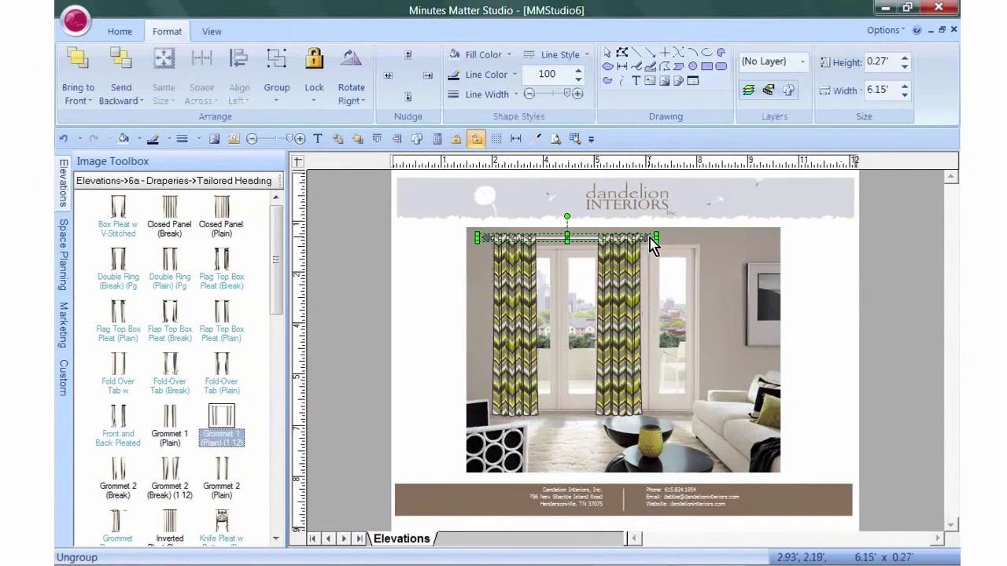
{"action": "right_click", "coordinate": [653, 242]}
{"action": "left_click", "coordinate": [580, 241]}
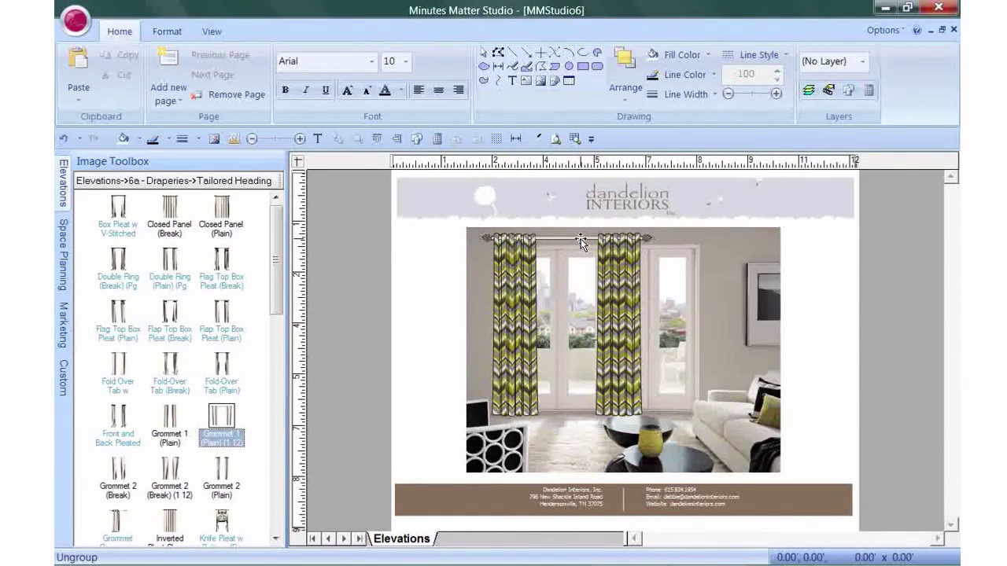
{"action": "left_click", "coordinate": [580, 241]}
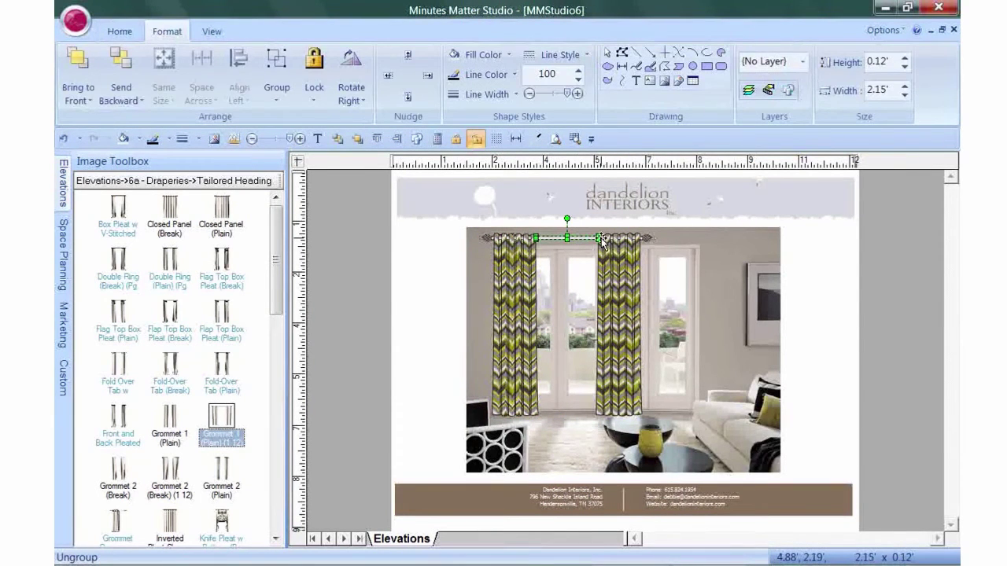
{"action": "left_click_drag", "start_coordinate": [599, 239], "coordinate": [689, 238]}
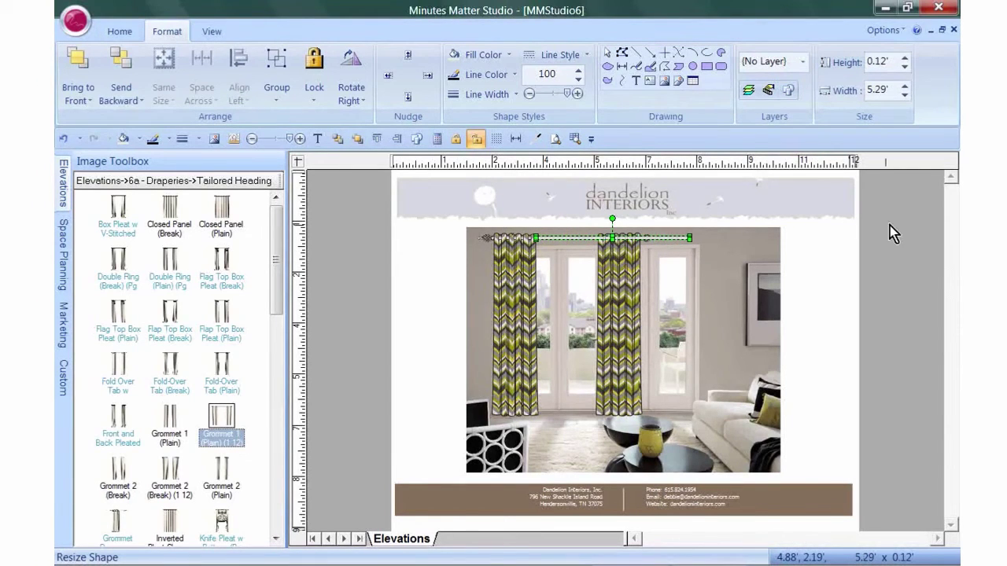
{"action": "left_click_drag", "start_coordinate": [889, 224], "coordinate": [582, 462]}
{"action": "left_click_drag", "start_coordinate": [625, 364], "coordinate": [676, 368]}
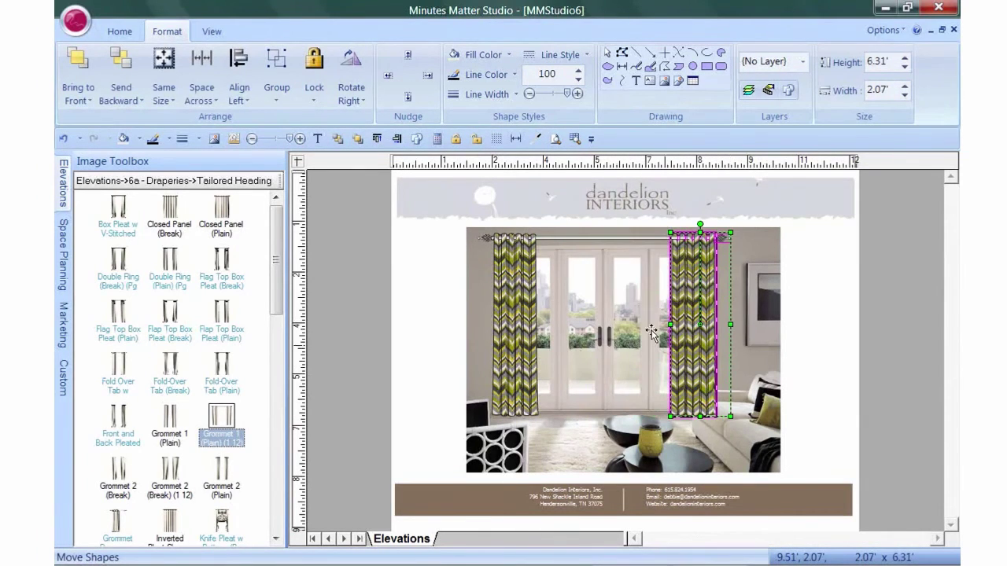
- Shift the right curtain panel slightly further right and trim the rod to meet it
{"action": "left_click", "coordinate": [575, 138]}
{"action": "left_click_drag", "start_coordinate": [648, 200], "coordinate": [736, 297]}
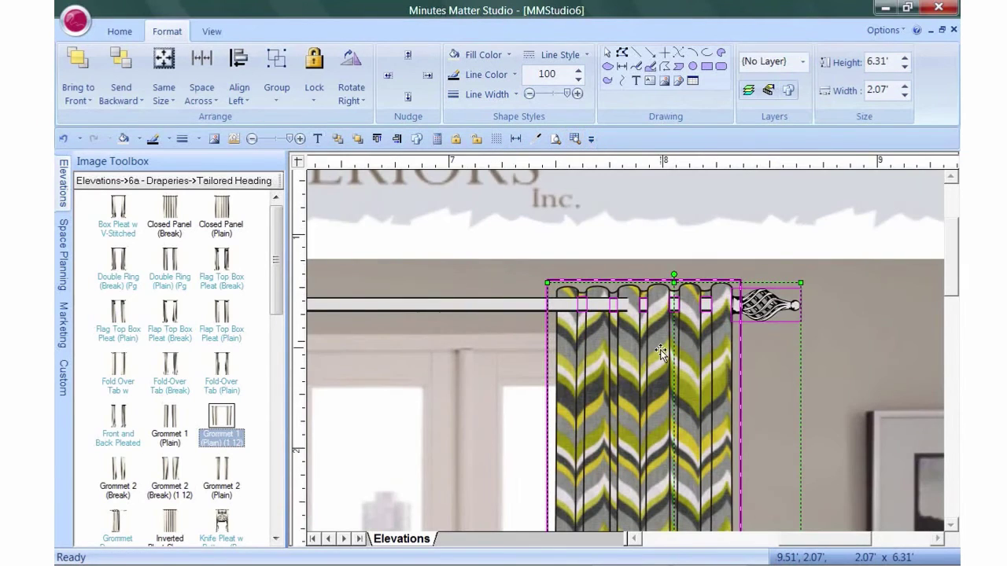
{"action": "left_click_drag", "start_coordinate": [621, 352], "coordinate": [636, 357]}
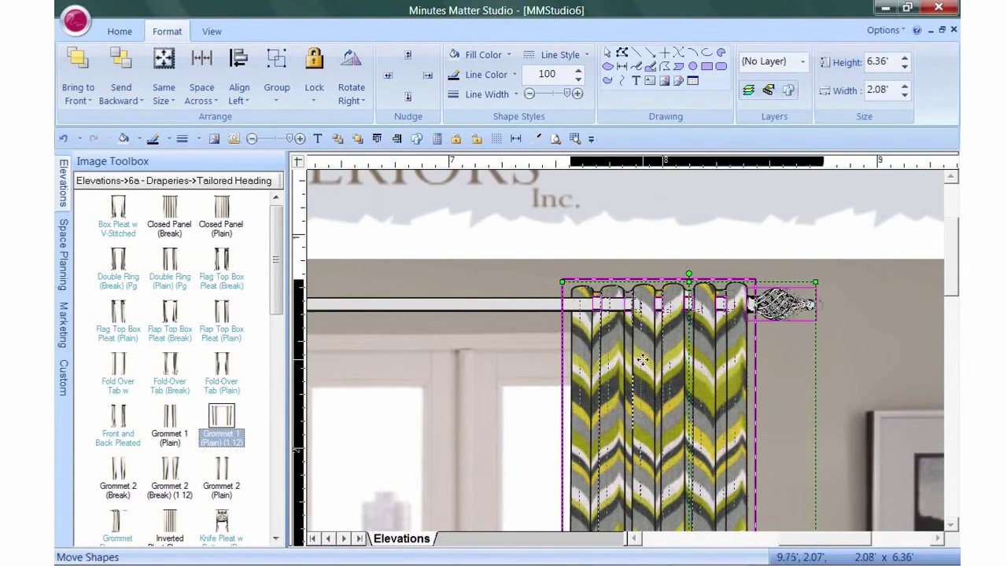
{"action": "key", "text": "Right"}
{"action": "key", "text": "Right"}
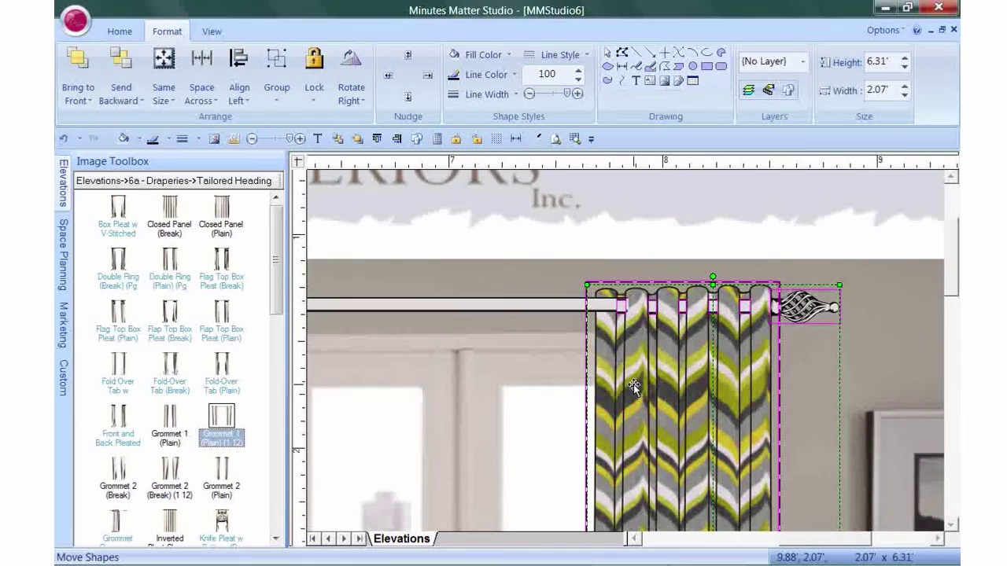
{"action": "left_click_drag", "start_coordinate": [634, 384], "coordinate": [656, 383]}
{"action": "left_click", "coordinate": [563, 318]}
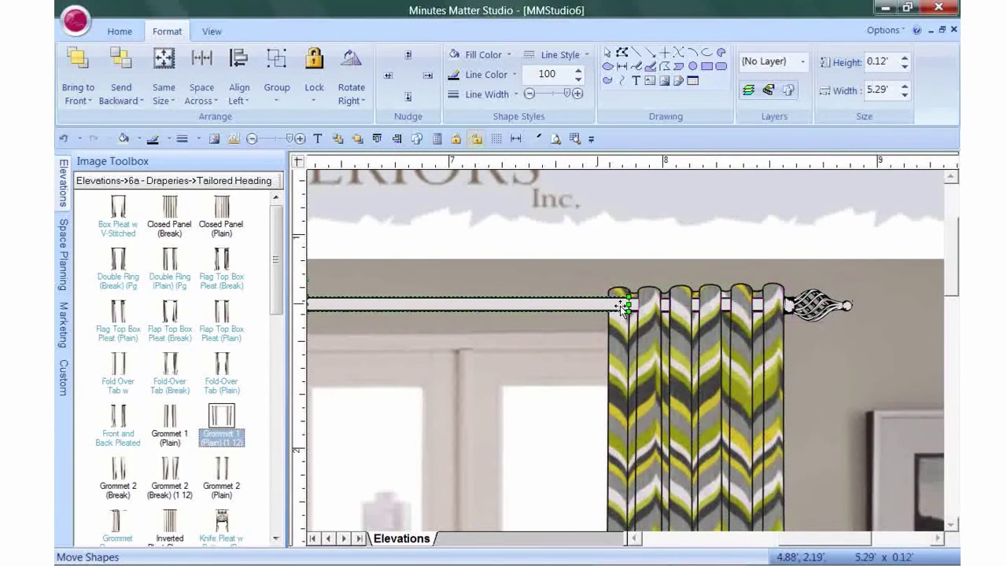
{"action": "left_click_drag", "start_coordinate": [629, 305], "coordinate": [611, 303]}
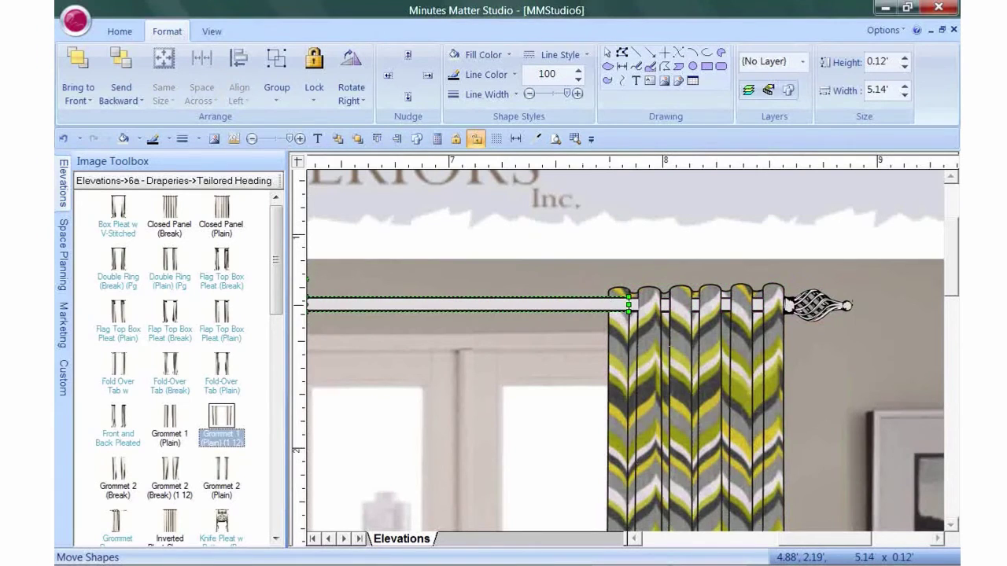
{"action": "left_click_drag", "start_coordinate": [818, 551], "coordinate": [717, 550]}
- Select the left finial, rings and curtain panel together and nudge them left
{"action": "left_click_drag", "start_coordinate": [323, 276], "coordinate": [665, 420]}
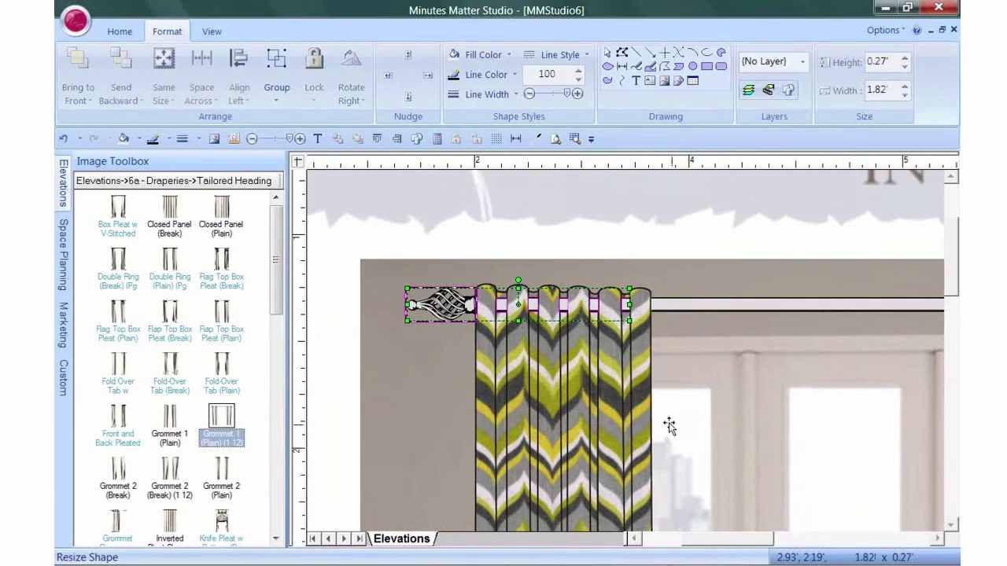
{"action": "left_click", "coordinate": [623, 420], "text": "shift"}
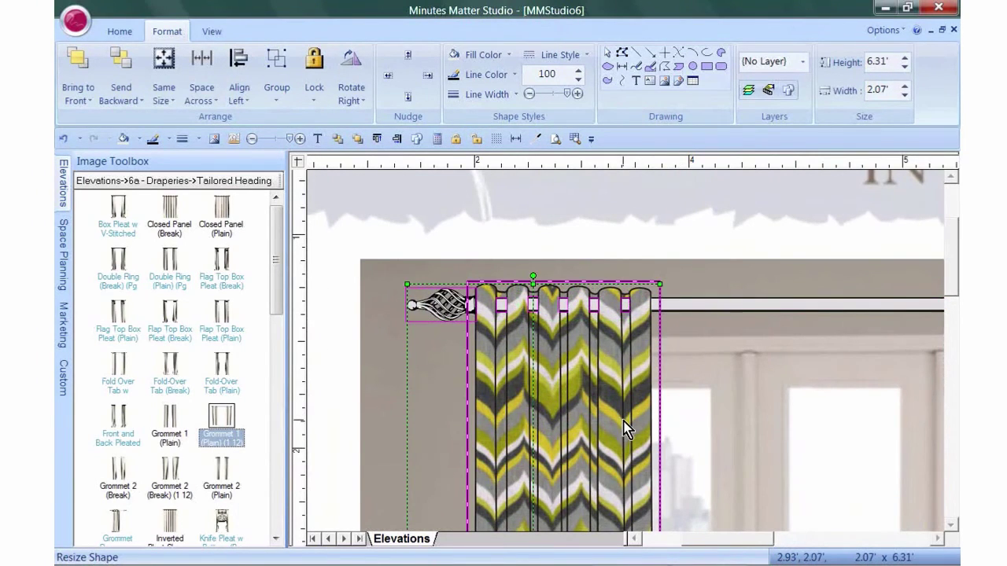
{"action": "left_click", "coordinate": [387, 76]}
{"action": "left_click", "coordinate": [388, 76]}
{"action": "left_click", "coordinate": [388, 76]}
{"action": "left_click", "coordinate": [388, 76]}
{"action": "left_click", "coordinate": [388, 76]}
{"action": "left_click", "coordinate": [388, 76]}
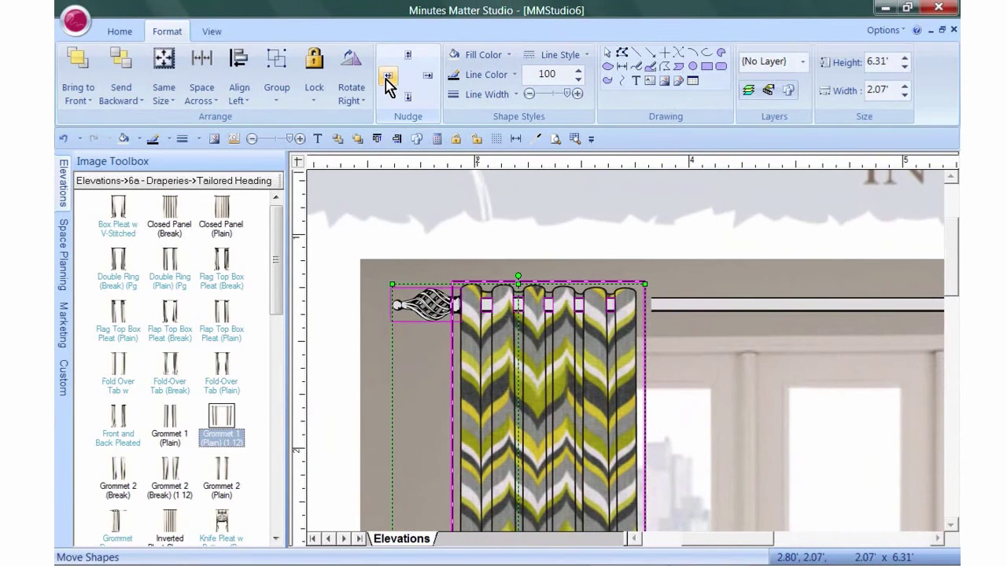
{"action": "left_click", "coordinate": [387, 76]}
{"action": "left_click", "coordinate": [387, 77]}
{"action": "left_click", "coordinate": [388, 77]}
{"action": "left_click", "coordinate": [388, 77]}
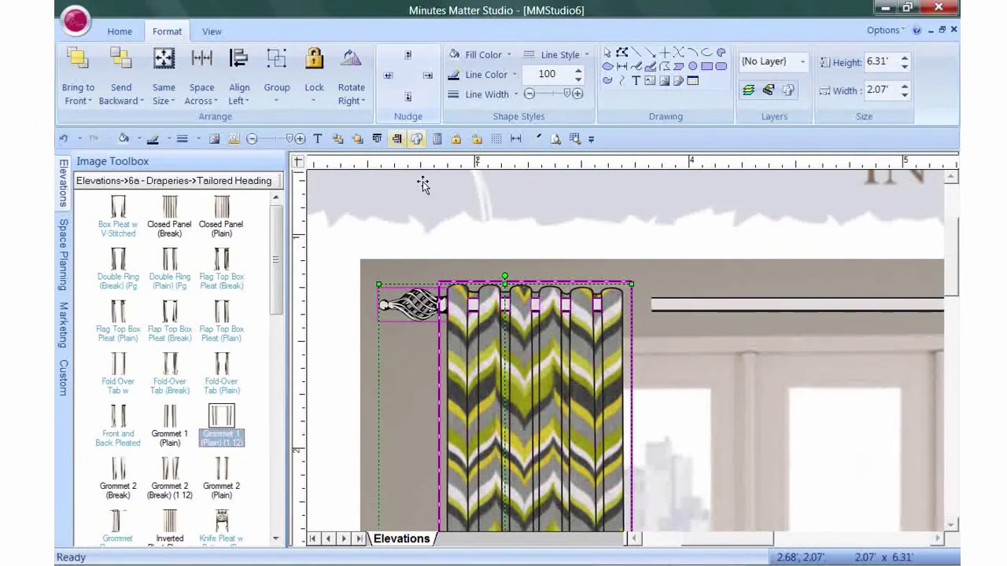
{"action": "left_click", "coordinate": [400, 233]}
- Extend the rod left to the curtain's edge, about 5.37'
{"action": "left_click", "coordinate": [655, 308]}
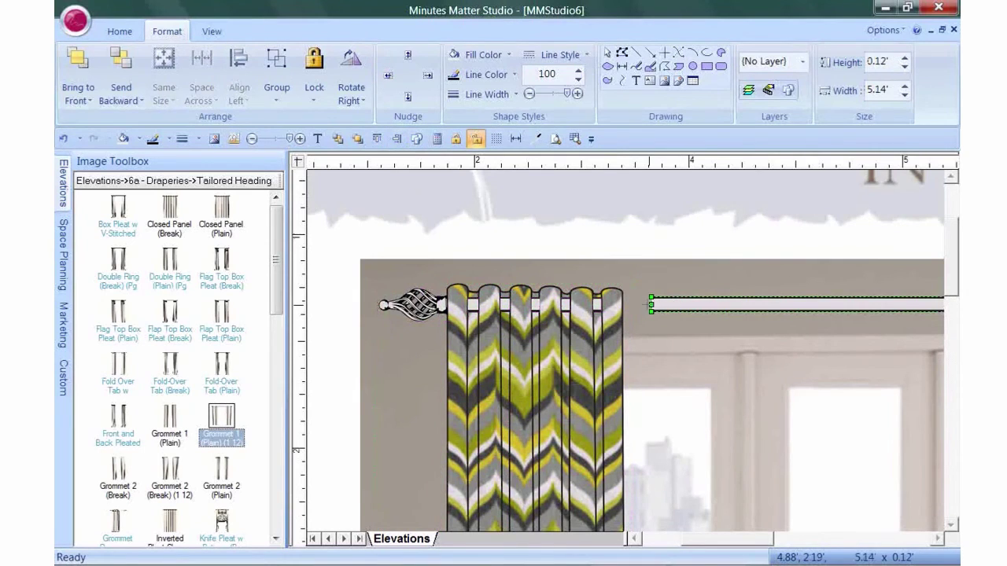
{"action": "left_click_drag", "start_coordinate": [655, 308], "coordinate": [622, 307]}
{"action": "left_click", "coordinate": [556, 140]}
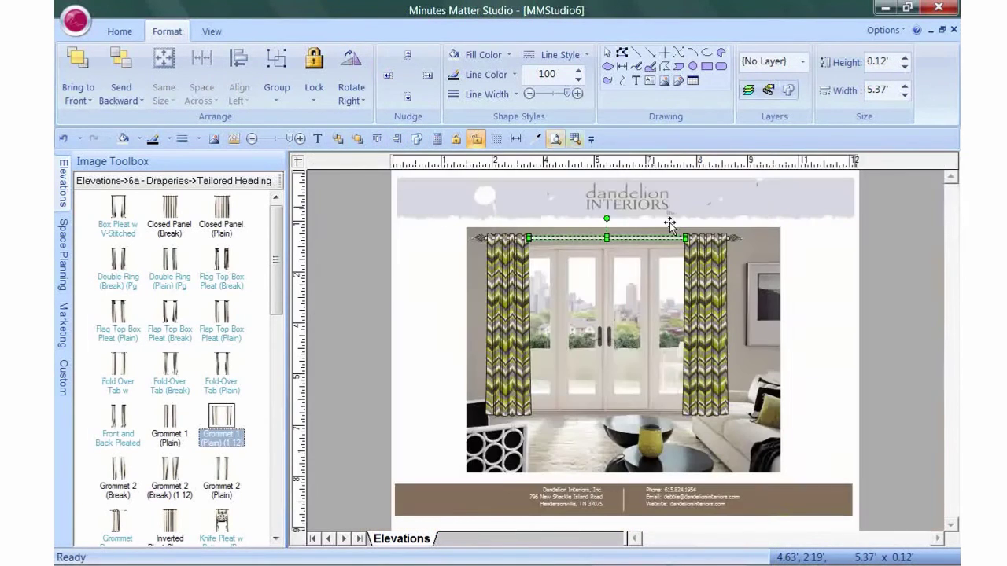
- Bring the room photo to front and PhotoClip the chair at its lower left
{"action": "left_click", "coordinate": [878, 298]}
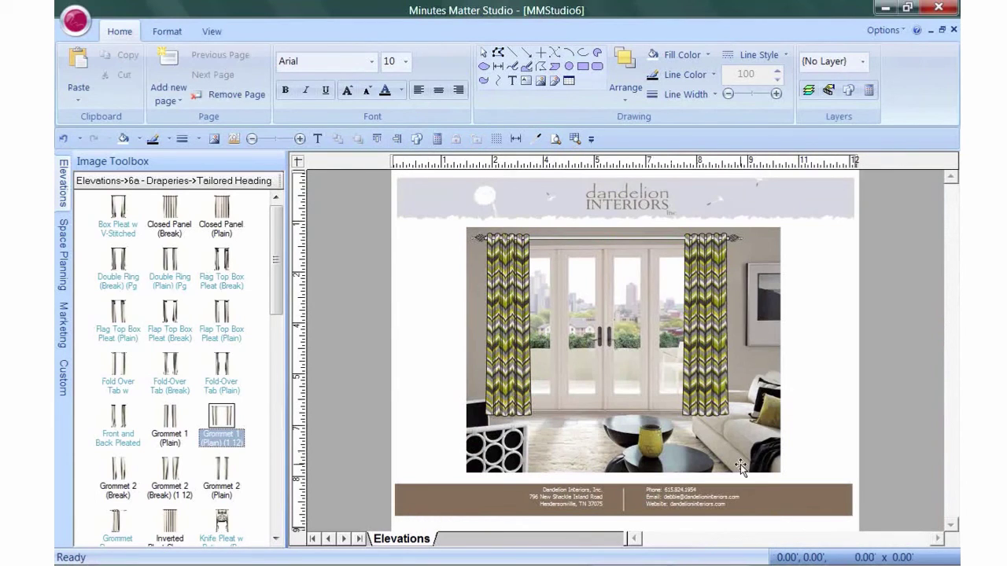
{"action": "left_click", "coordinate": [480, 458]}
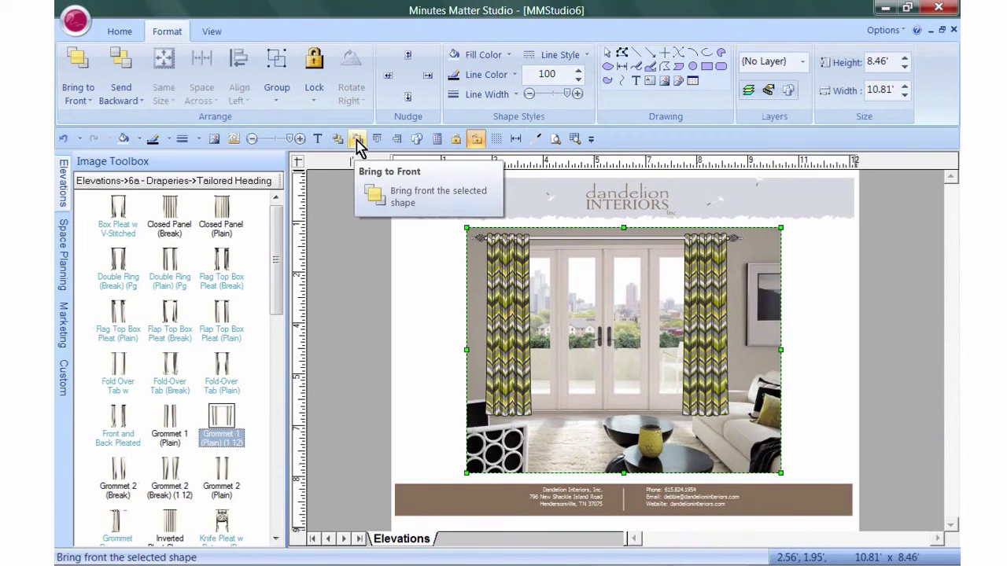
{"action": "left_click", "coordinate": [361, 145]}
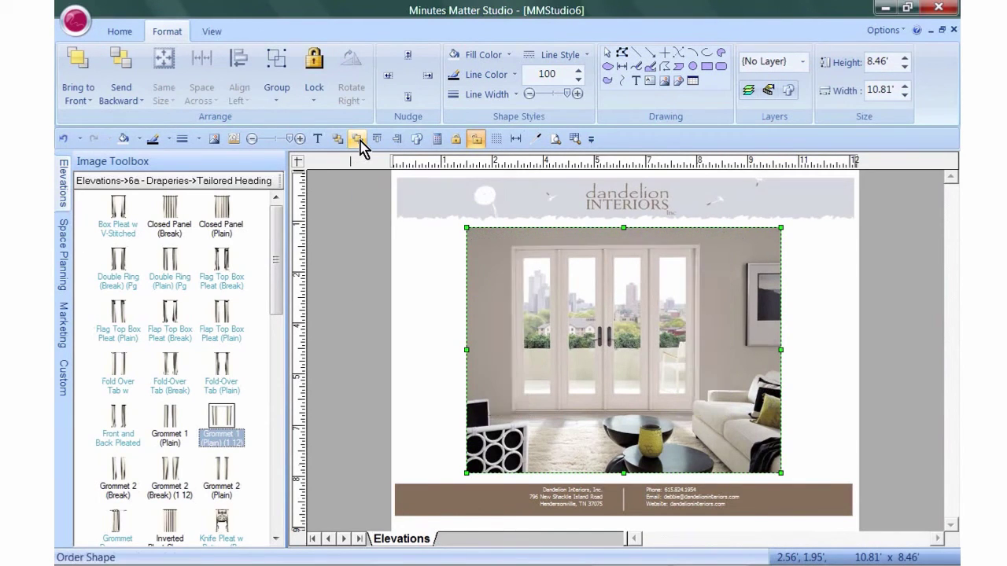
{"action": "left_click", "coordinate": [678, 81]}
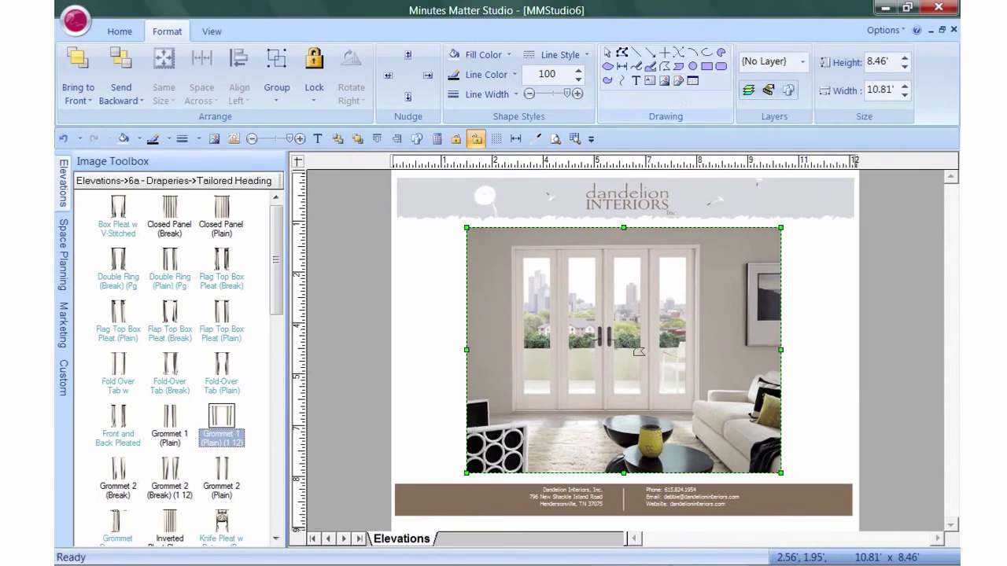
{"action": "left_click", "coordinate": [467, 406]}
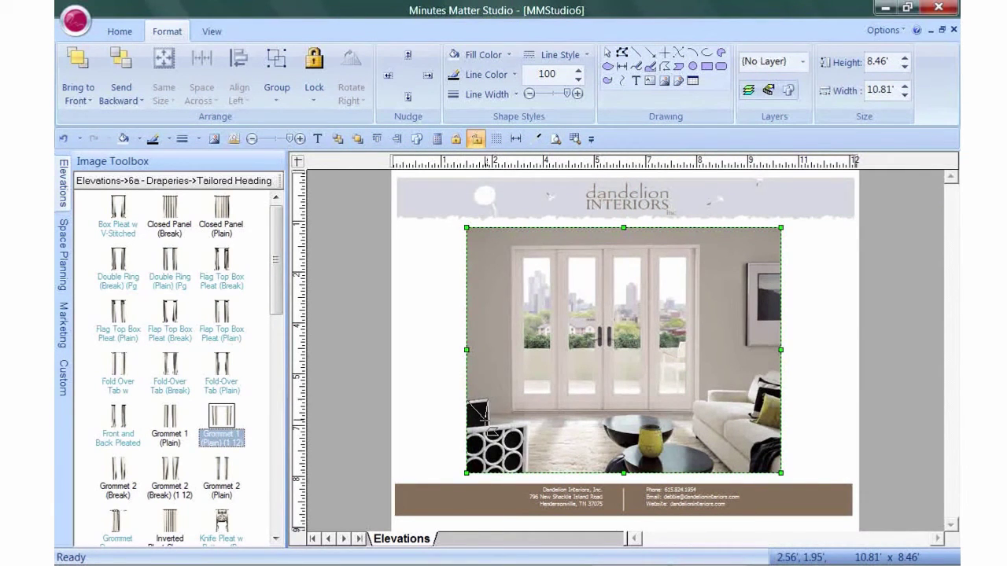
{"action": "left_click", "coordinate": [488, 398]}
{"action": "left_click", "coordinate": [522, 423]}
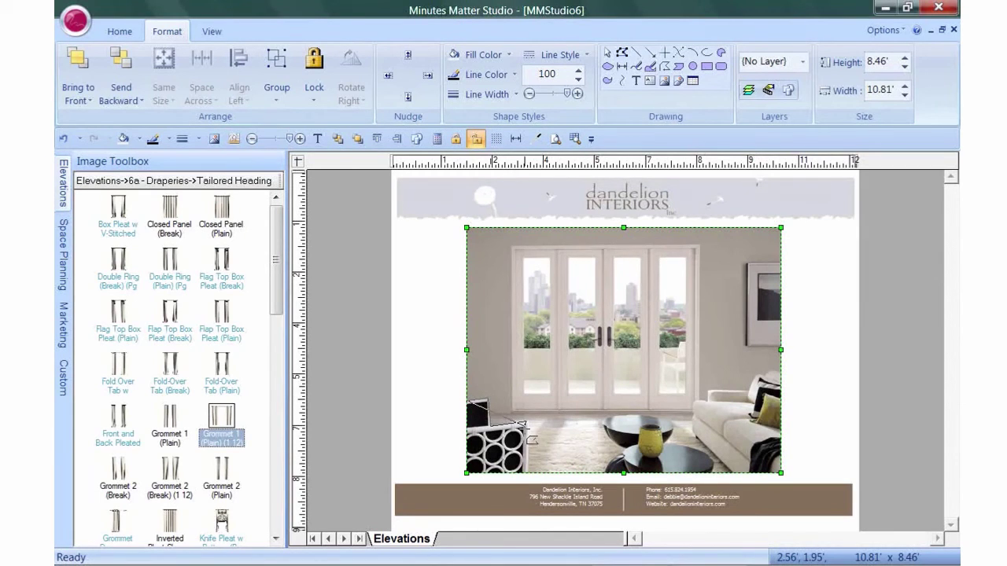
{"action": "left_click", "coordinate": [527, 471]}
{"action": "double_click", "coordinate": [476, 475]}
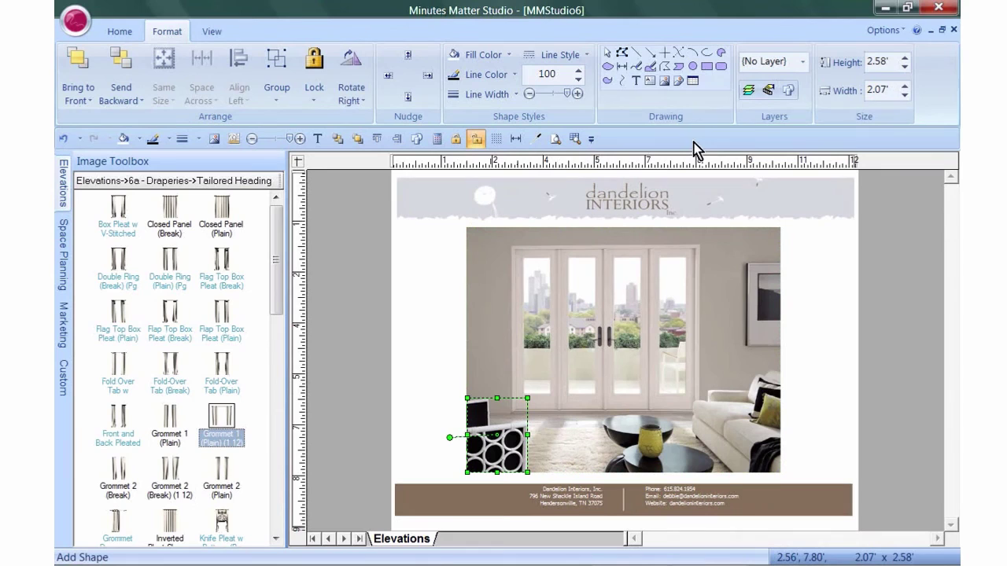
- Clip out the sofa, then send the room photo behind the curtains
{"action": "left_click", "coordinate": [676, 82]}
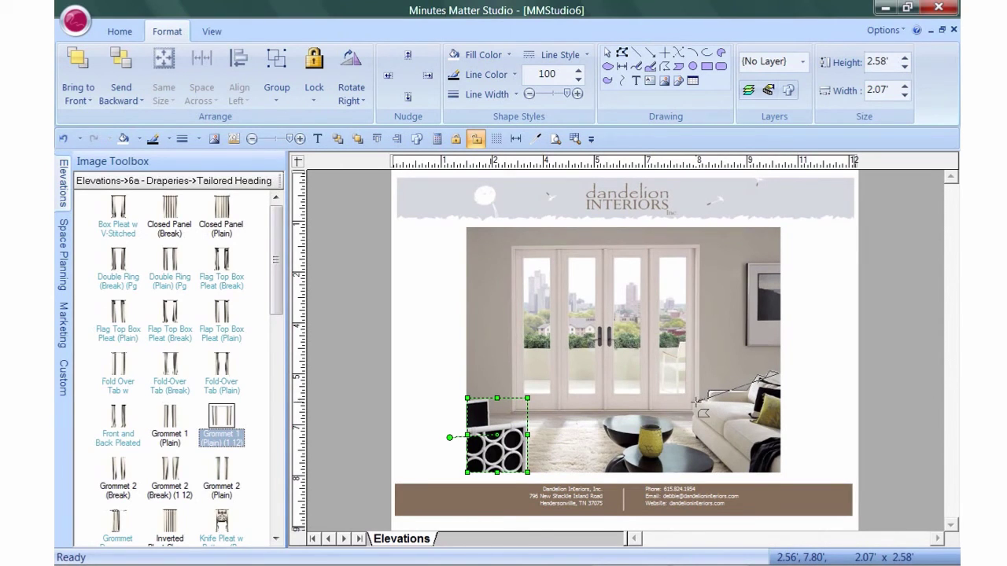
{"action": "mouse_move", "coordinate": [700, 419]}
{"action": "left_mouse_down"}
{"action": "mouse_move", "coordinate": [720, 449]}
{"action": "mouse_move", "coordinate": [732, 475]}
{"action": "mouse_move", "coordinate": [786, 479]}
{"action": "left_mouse_up"}
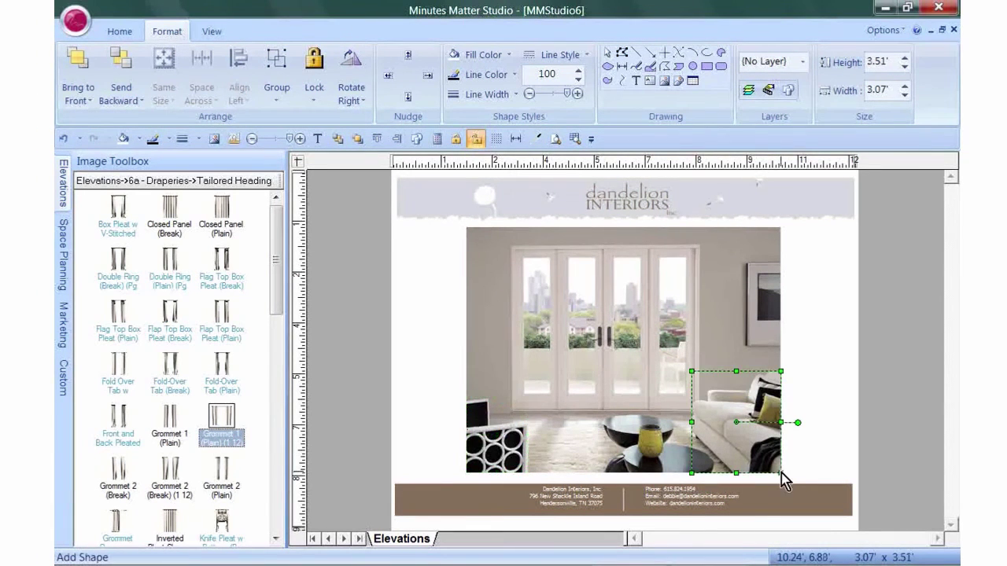
{"action": "left_click", "coordinate": [773, 250]}
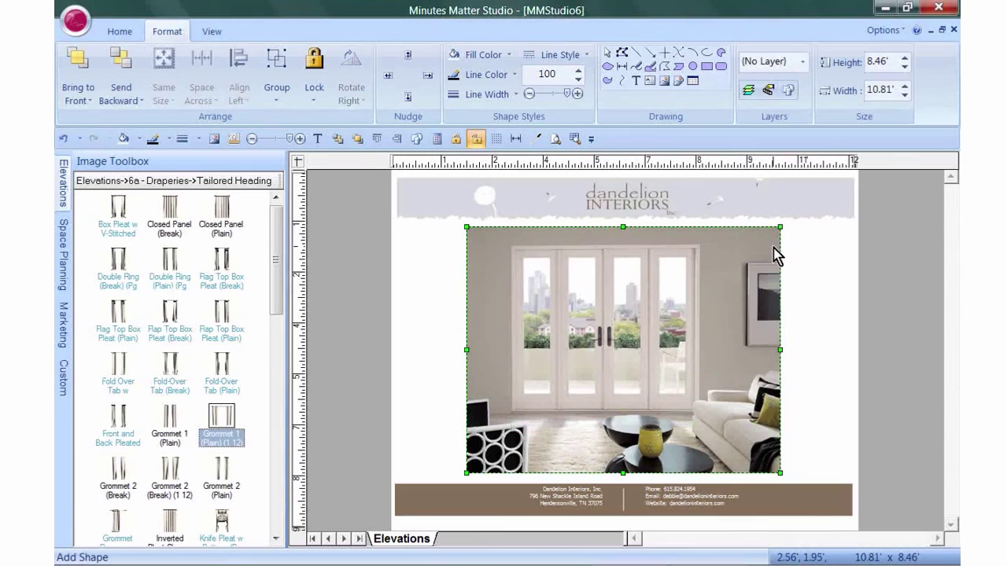
{"action": "left_click", "coordinate": [338, 139]}
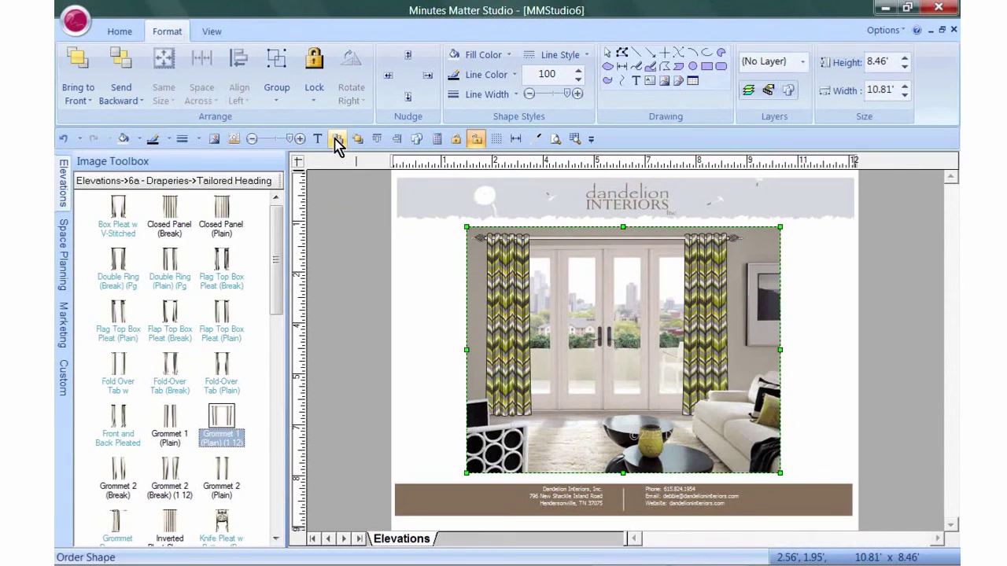
- Import floral.jpg from the Accessories folder onto the page
{"action": "left_click", "coordinate": [359, 237]}
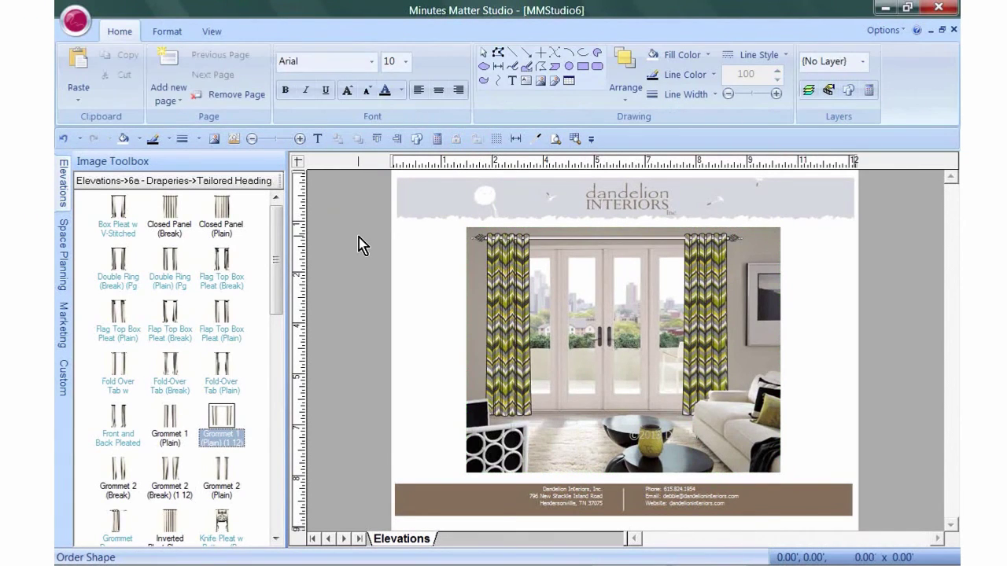
{"action": "left_click", "coordinate": [214, 143]}
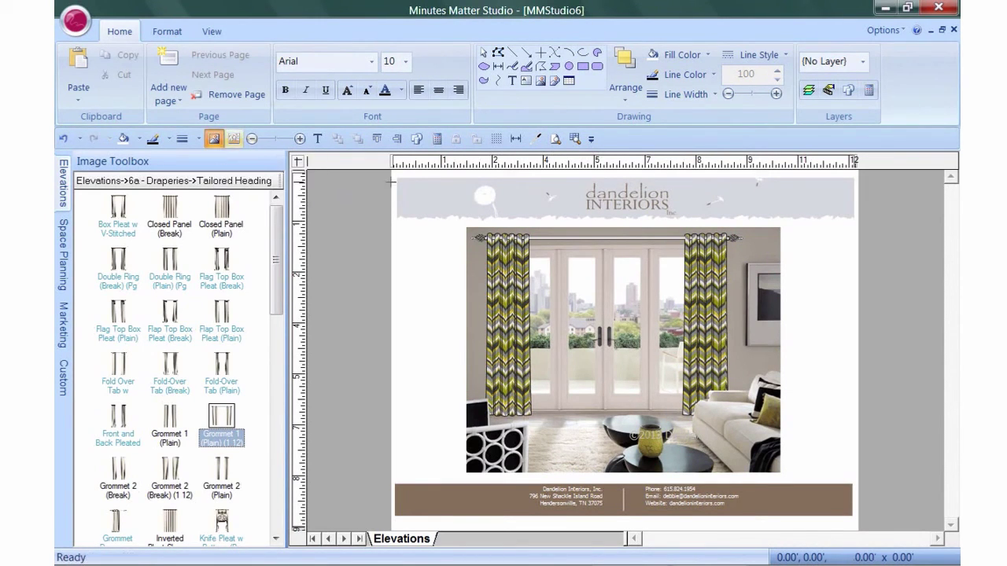
{"action": "left_click", "coordinate": [445, 303]}
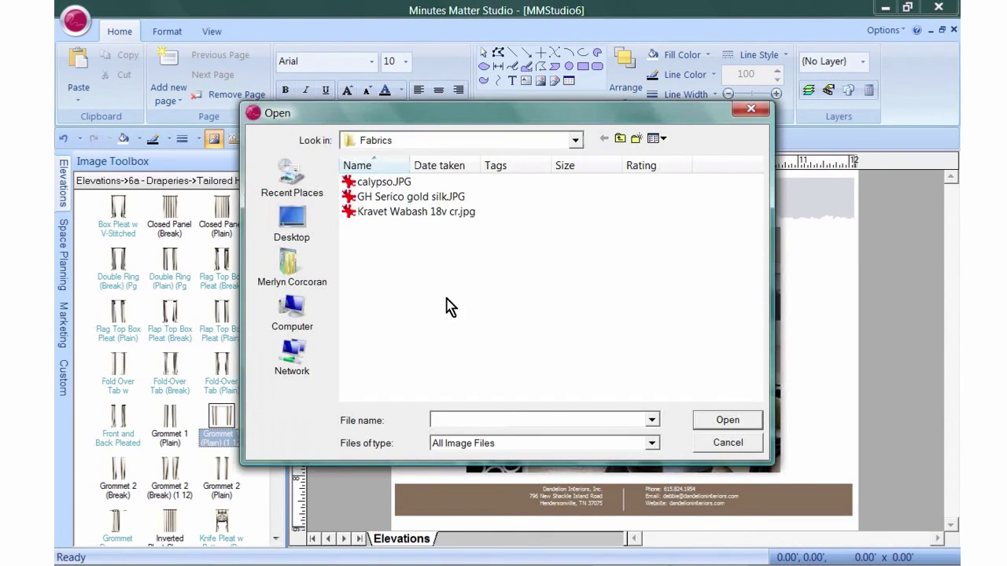
{"action": "left_click", "coordinate": [620, 138]}
{"action": "double_click", "coordinate": [407, 182]}
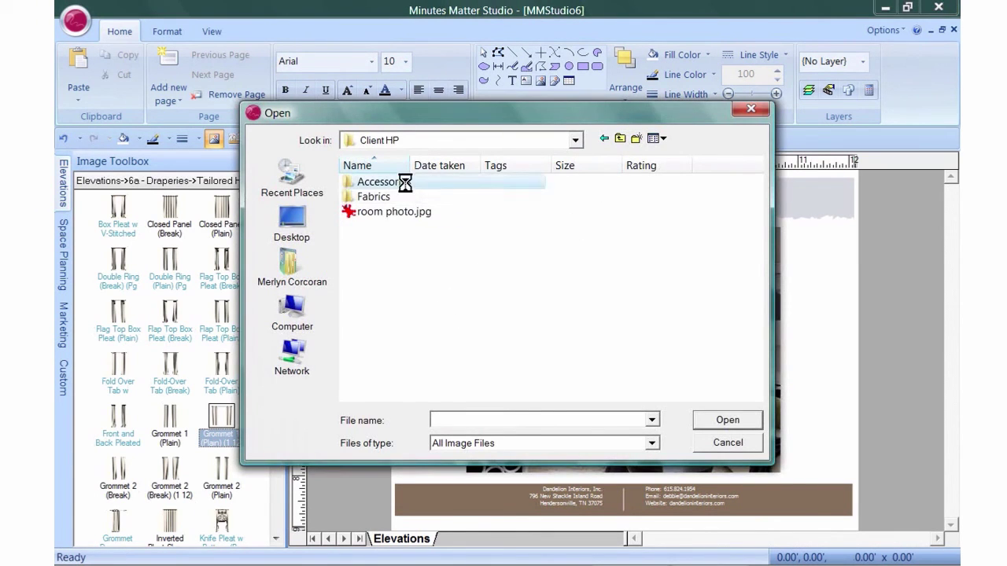
{"action": "left_click", "coordinate": [484, 224]}
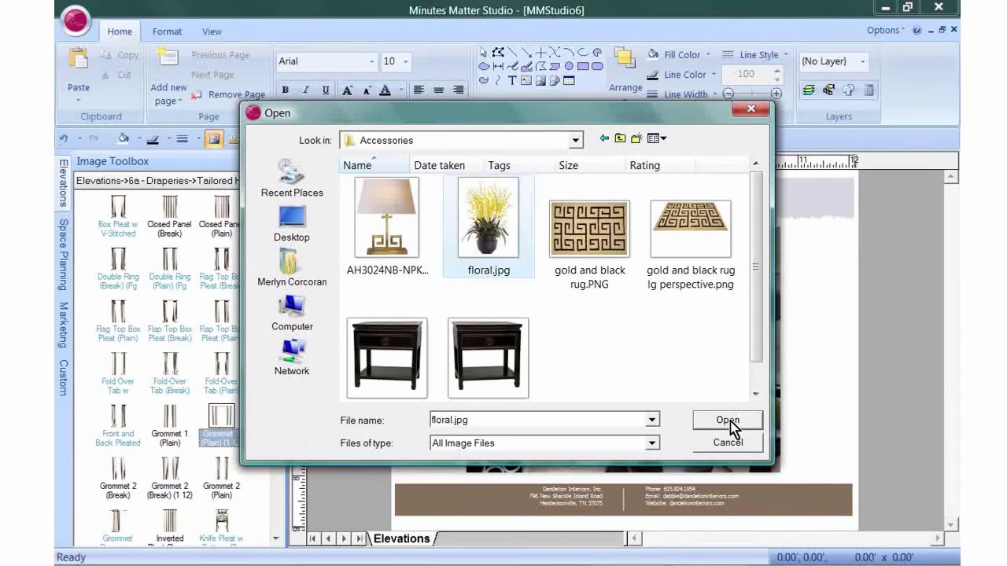
{"action": "left_click", "coordinate": [727, 421]}
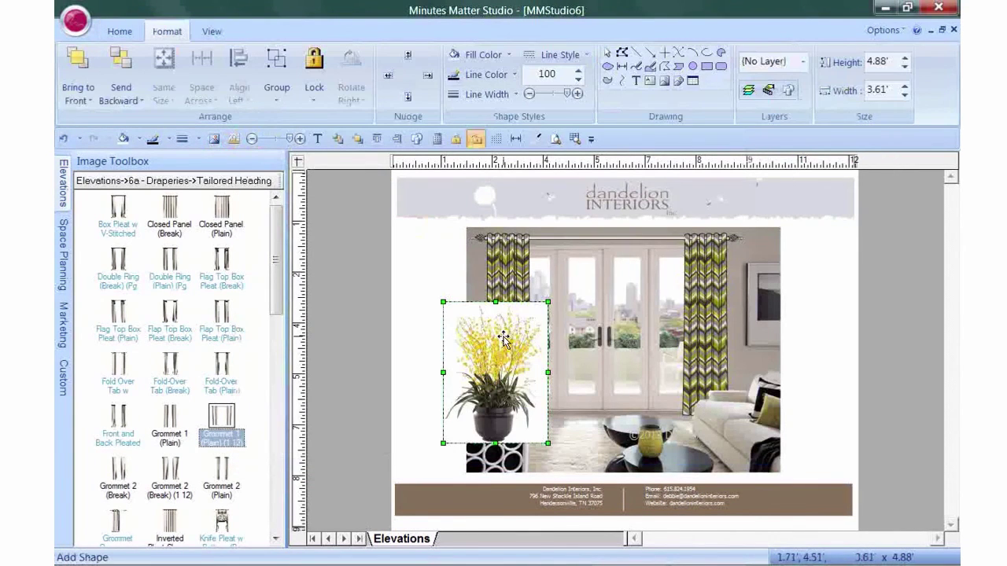
- Make the orchid's white background transparent, shrink it to about 1.99' by 2.69', and set it on the coffee table
{"action": "right_click", "coordinate": [503, 340]}
{"action": "mouse_move", "coordinate": [656, 265]}
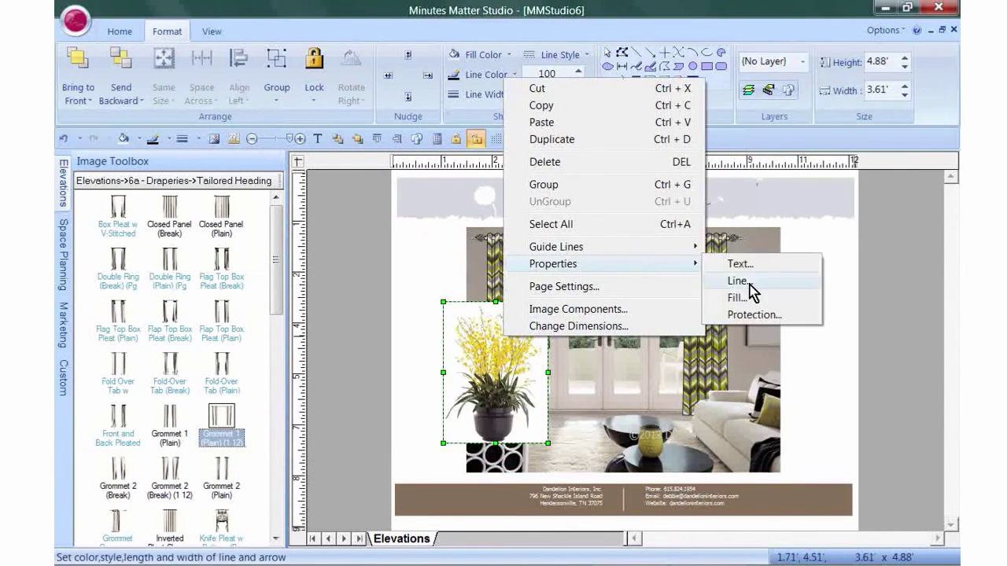
{"action": "left_click", "coordinate": [746, 297]}
{"action": "left_click_drag", "start_coordinate": [597, 174], "coordinate": [237, 154]}
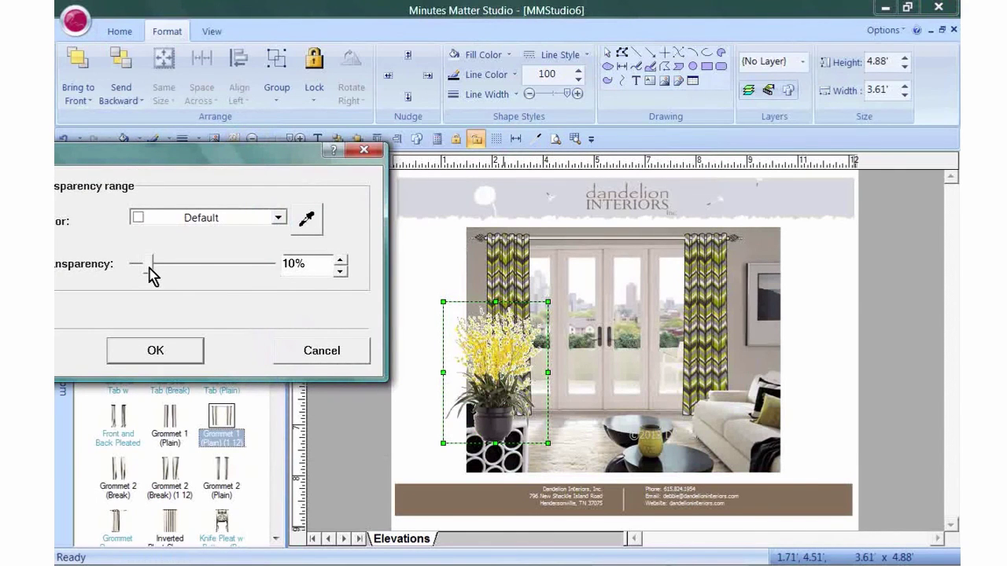
{"action": "left_click_drag", "start_coordinate": [152, 276], "coordinate": [187, 264]}
{"action": "left_click", "coordinate": [164, 351]}
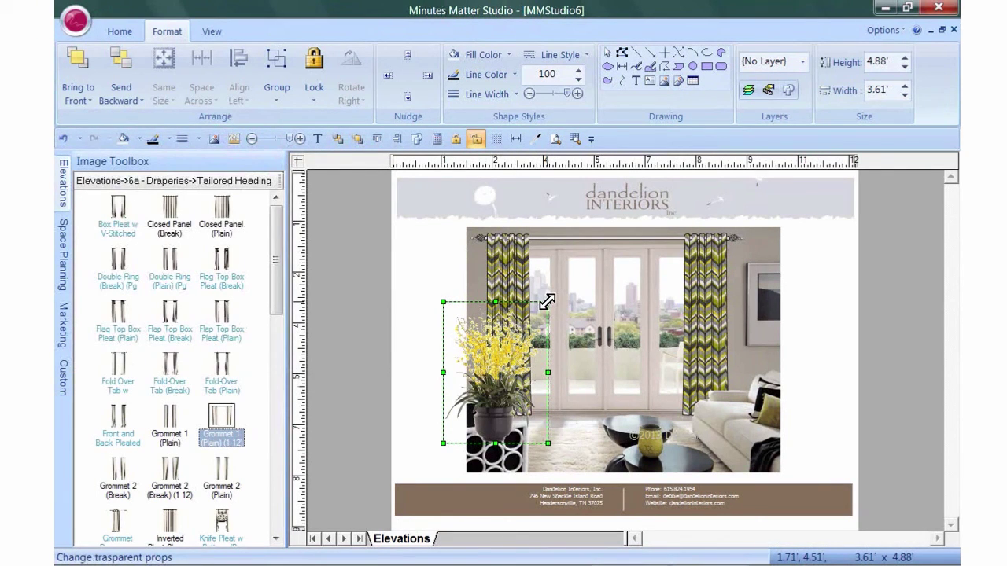
{"action": "left_click_drag", "start_coordinate": [547, 302], "coordinate": [501, 365]}
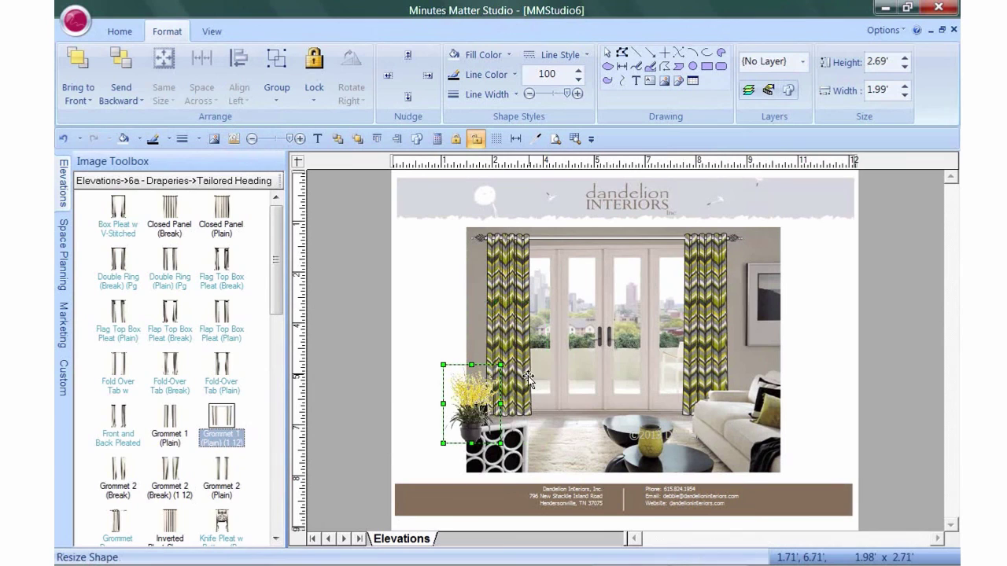
{"action": "left_click_drag", "start_coordinate": [473, 398], "coordinate": [638, 379]}
{"action": "left_click", "coordinate": [896, 349]}
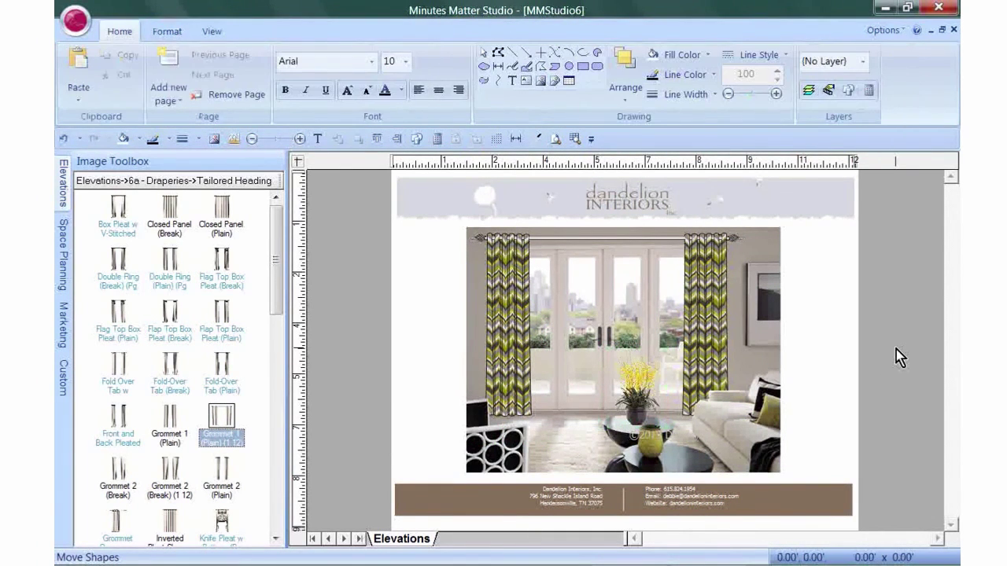